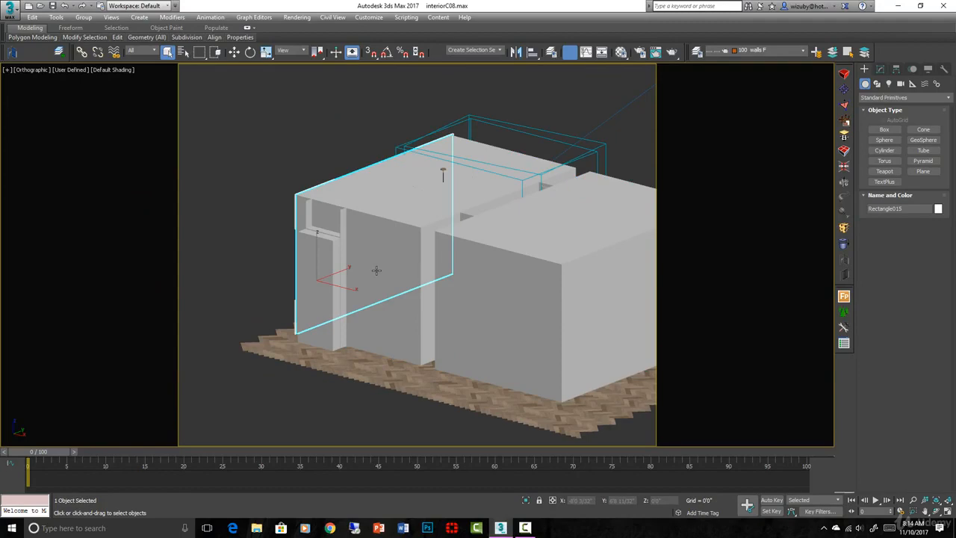
- Turn on edged faces and examine the interior model's wall shells and window opening from outside
{"action": "key", "text": "F4"}
{"action": "mouse_move", "coordinate": [376, 270]}
{"action": "middle_mouse_down", "text": "alt"}
{"action": "mouse_move", "coordinate": [574, 272]}
{"action": "mouse_move", "coordinate": [551, 275]}
{"action": "middle_mouse_up", "text": "alt"}
{"action": "middle_click_drag", "start_coordinate": [217, 203], "coordinate": [484, 206]}
{"action": "scroll", "coordinate": [483, 206], "scroll_direction": "up", "scroll_amount": 2}
{"action": "middle_click_drag", "start_coordinate": [595, 323], "coordinate": [539, 321]}
{"action": "scroll", "coordinate": [539, 321], "scroll_direction": "down", "scroll_amount": 2}
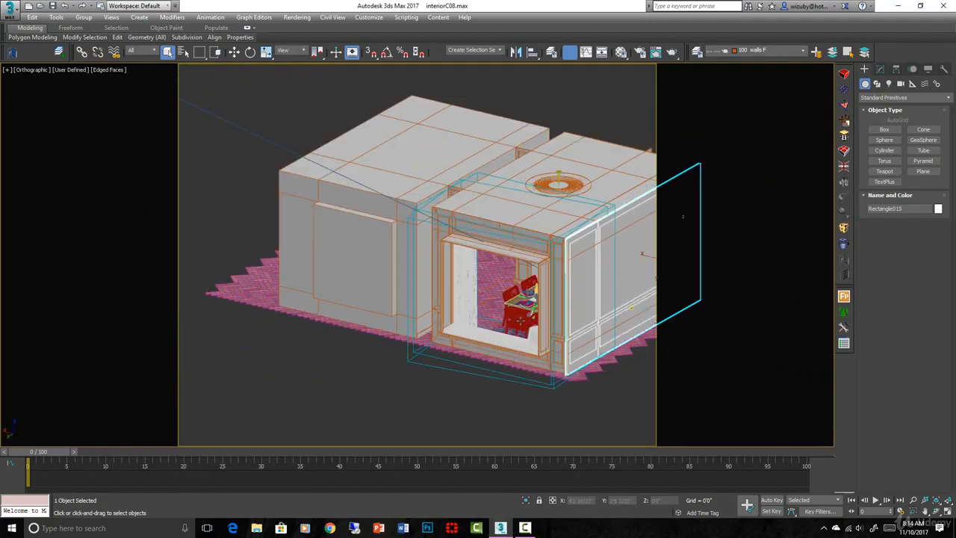
{"action": "middle_click_drag", "start_coordinate": [445, 316], "coordinate": [435, 299], "text": "alt"}
{"action": "scroll", "coordinate": [374, 266], "scroll_direction": "up", "scroll_amount": 3}
{"action": "left_click", "coordinate": [384, 266]}
{"action": "scroll", "coordinate": [401, 284], "scroll_direction": "down", "scroll_amount": 3}
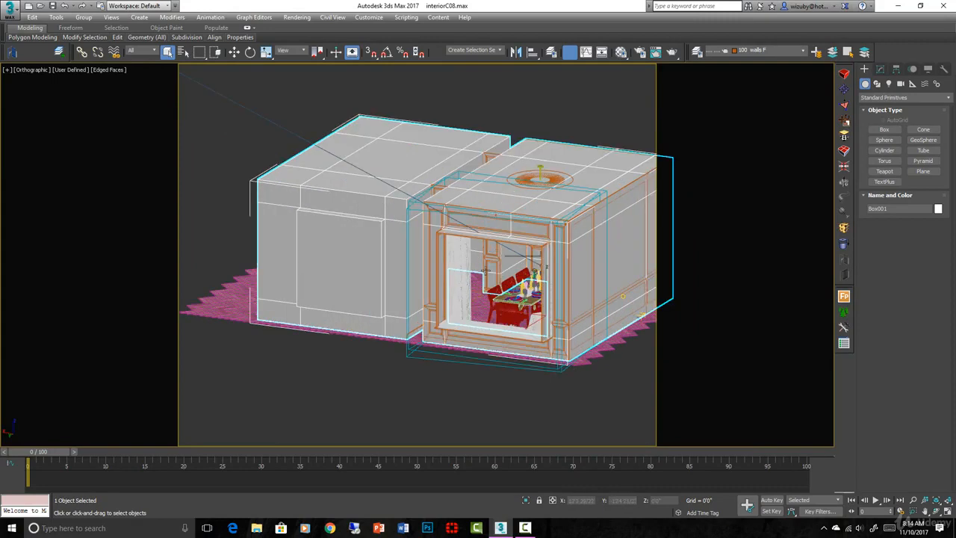
{"action": "middle_click_drag", "start_coordinate": [530, 331], "coordinate": [548, 366], "text": "alt"}
{"action": "scroll", "coordinate": [617, 340], "scroll_direction": "down", "scroll_amount": 3}
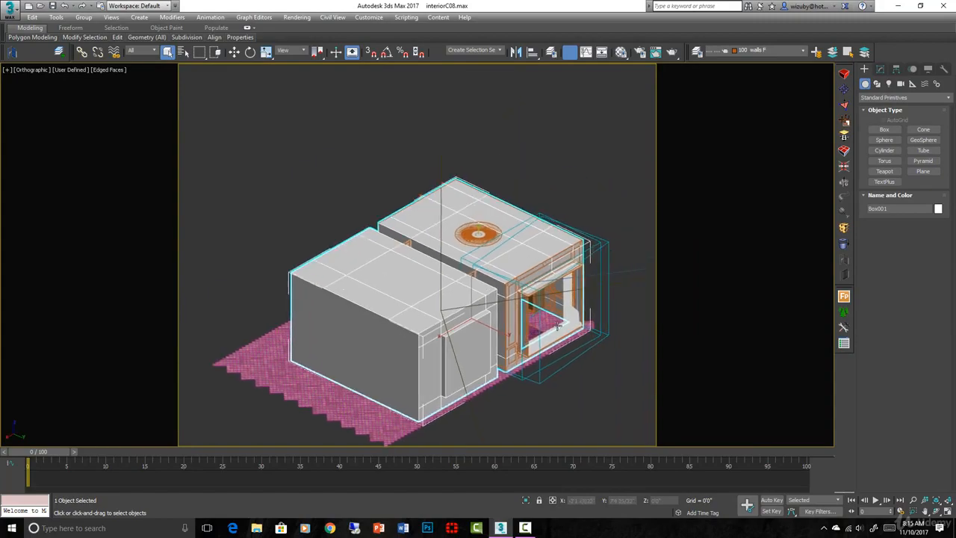
- Examine the wooden sideboard through the window opening, including a close look at its top edge
{"action": "scroll", "coordinate": [582, 338], "scroll_direction": "up", "scroll_amount": 5}
{"action": "mouse_move", "coordinate": [560, 322]}
{"action": "middle_mouse_down", "text": "alt"}
{"action": "mouse_move", "coordinate": [539, 304]}
{"action": "mouse_move", "coordinate": [538, 347]}
{"action": "mouse_move", "coordinate": [529, 336]}
{"action": "mouse_move", "coordinate": [543, 341]}
{"action": "mouse_move", "coordinate": [516, 324]}
{"action": "mouse_move", "coordinate": [544, 341]}
{"action": "mouse_move", "coordinate": [531, 332]}
{"action": "mouse_move", "coordinate": [557, 324]}
{"action": "middle_mouse_up", "text": "alt"}
{"action": "scroll", "coordinate": [543, 321], "scroll_direction": "up", "scroll_amount": 5}
{"action": "left_click", "coordinate": [541, 328]}
{"action": "scroll", "coordinate": [533, 338], "scroll_direction": "up", "scroll_amount": 1}
{"action": "scroll", "coordinate": [549, 339], "scroll_direction": "down", "scroll_amount": 4}
{"action": "scroll", "coordinate": [557, 324], "scroll_direction": "up", "scroll_amount": 5}
{"action": "scroll", "coordinate": [557, 324], "scroll_direction": "up", "scroll_amount": 2}
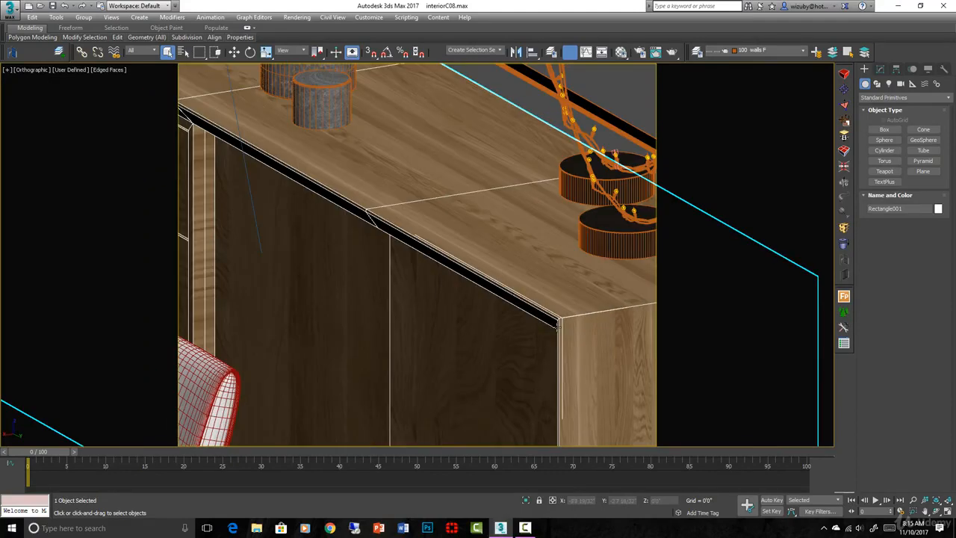
{"action": "scroll", "coordinate": [557, 326], "scroll_direction": "down", "scroll_amount": 7}
{"action": "middle_click_drag", "start_coordinate": [557, 326], "coordinate": [472, 302], "text": "alt"}
{"action": "scroll", "coordinate": [472, 303], "scroll_direction": "up", "scroll_amount": 5}
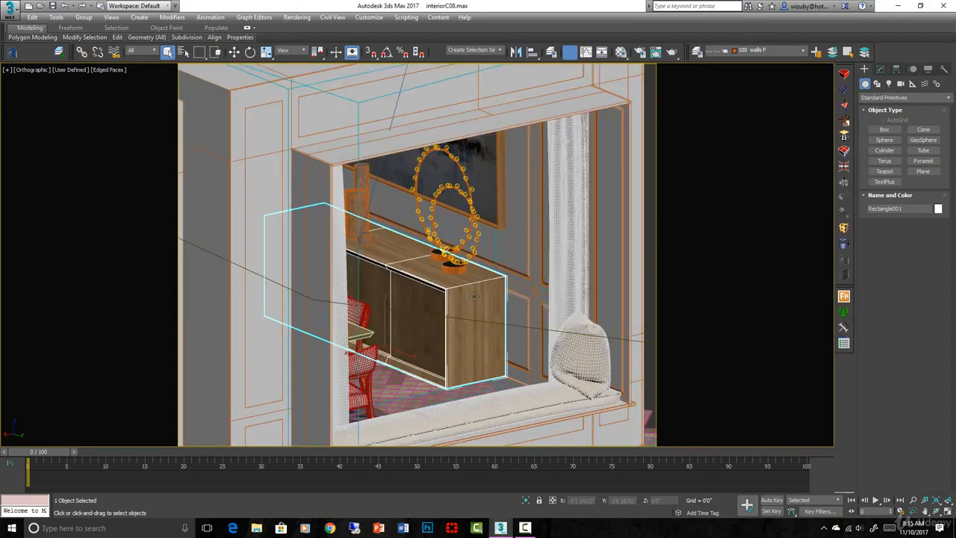
- Examine the room's panelled walls in a wireframe front view and in shaded orthographic views from outside
{"action": "key", "text": "f"}
{"action": "scroll", "coordinate": [535, 237], "scroll_direction": "down", "scroll_amount": 4}
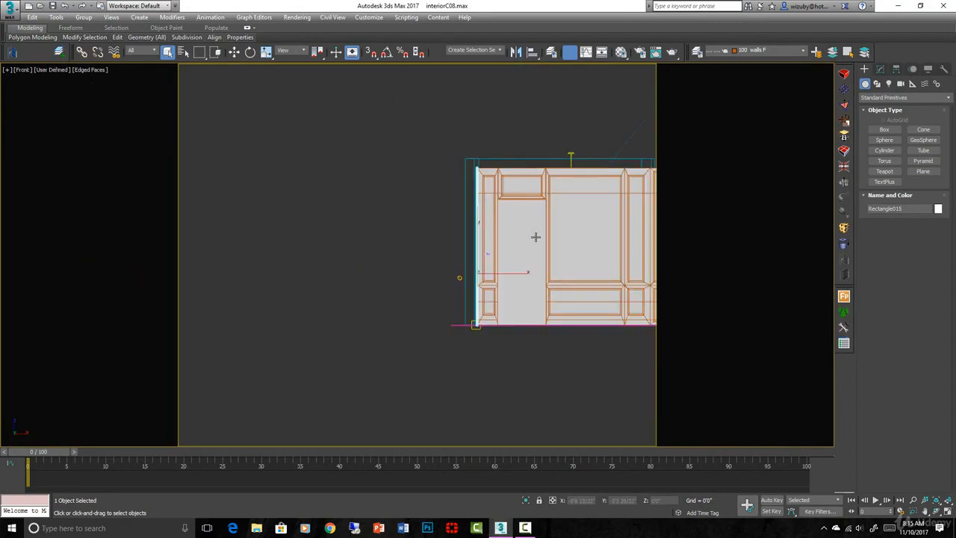
{"action": "key", "text": "F3"}
{"action": "scroll", "coordinate": [420, 265], "scroll_direction": "up", "scroll_amount": 3}
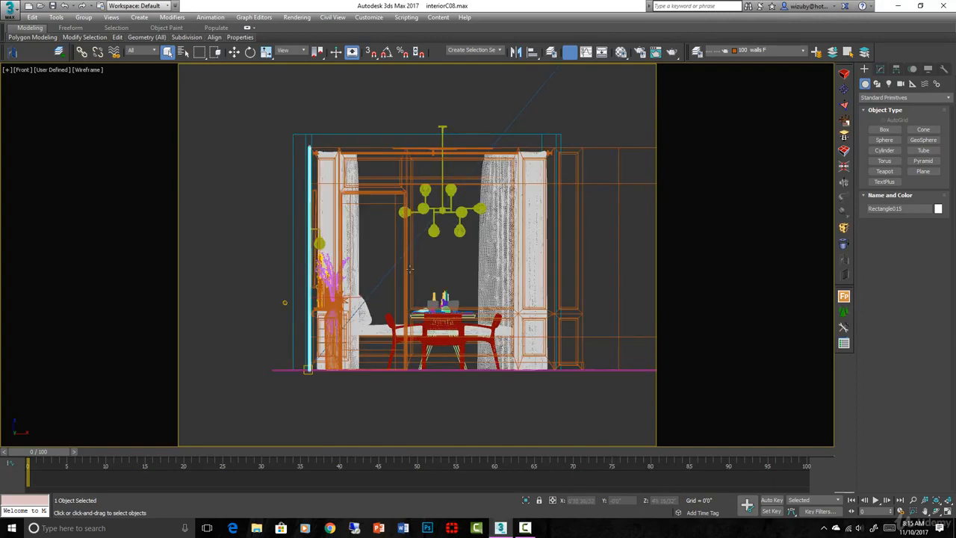
{"action": "left_click", "coordinate": [530, 277]}
{"action": "middle_click_drag", "start_coordinate": [529, 277], "coordinate": [486, 298], "text": "alt"}
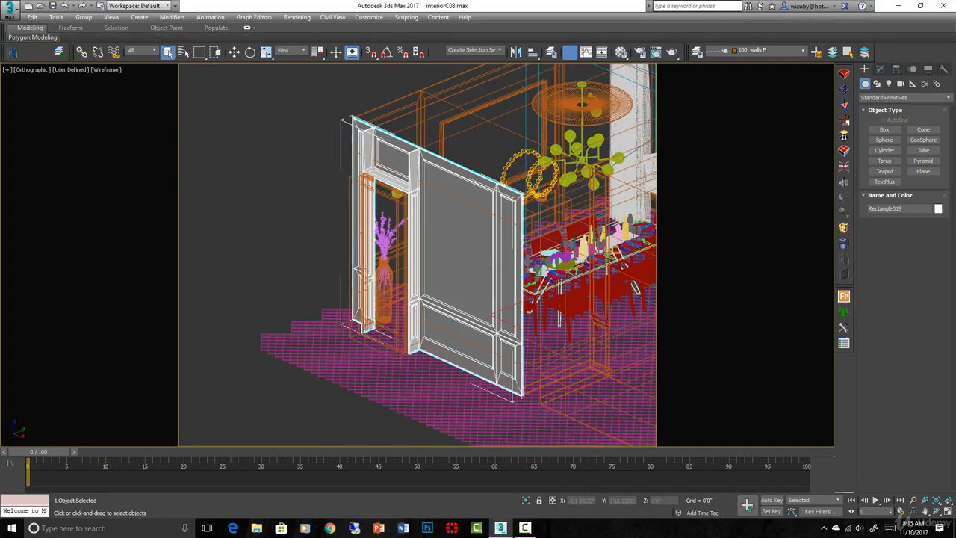
{"action": "key", "text": "F3"}
{"action": "scroll", "coordinate": [538, 262], "scroll_direction": "up", "scroll_amount": 3}
{"action": "left_click", "coordinate": [445, 260]}
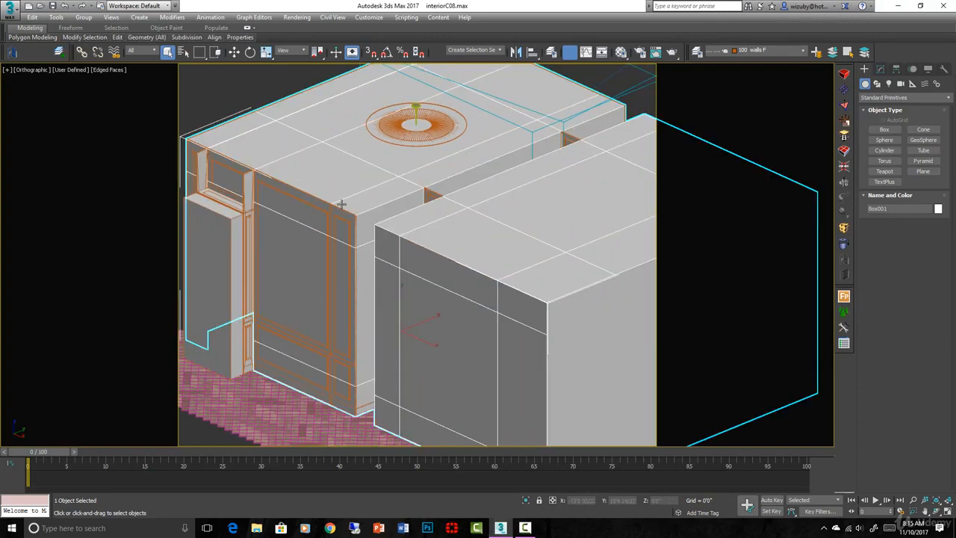
{"action": "middle_click_drag", "start_coordinate": [491, 243], "coordinate": [524, 255], "text": "alt"}
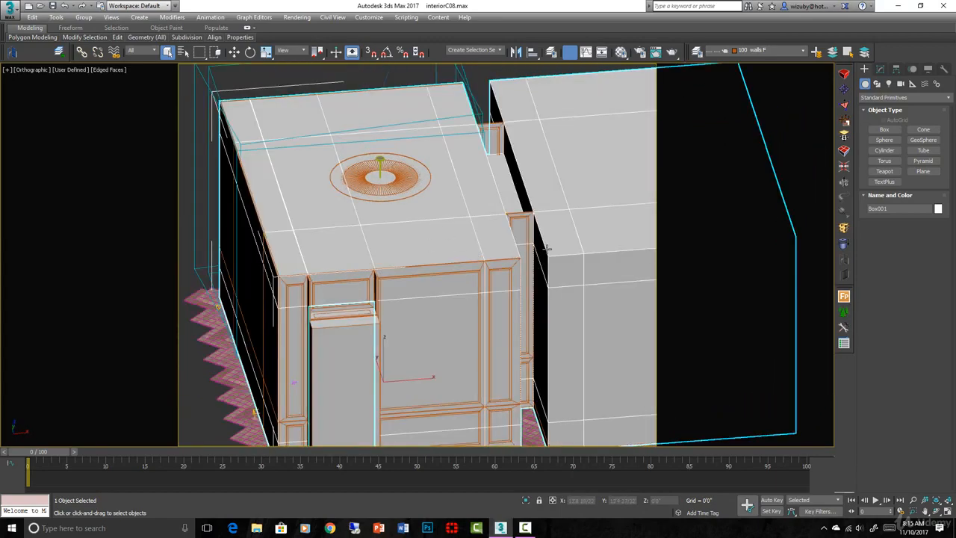
{"action": "mouse_move", "coordinate": [542, 259]}
{"action": "middle_mouse_down", "text": "alt"}
{"action": "mouse_move", "coordinate": [525, 271]}
{"action": "mouse_move", "coordinate": [536, 271]}
{"action": "middle_mouse_up", "text": "alt"}
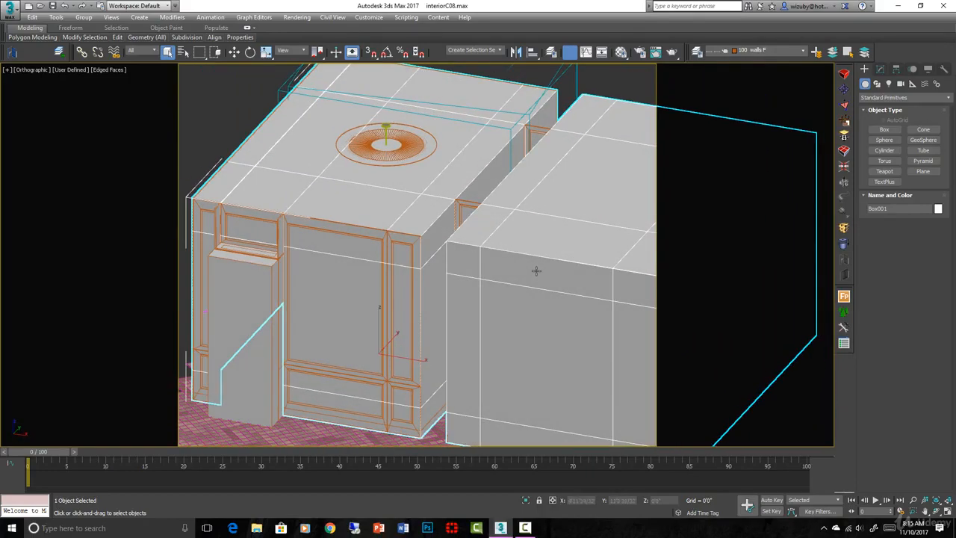
- Select the panelled wall with the doorway and frame it in a wireframe front view
{"action": "left_click", "coordinate": [325, 272]}
{"action": "key", "text": "f"}
{"action": "key", "text": "z"}
{"action": "key", "text": "F3"}
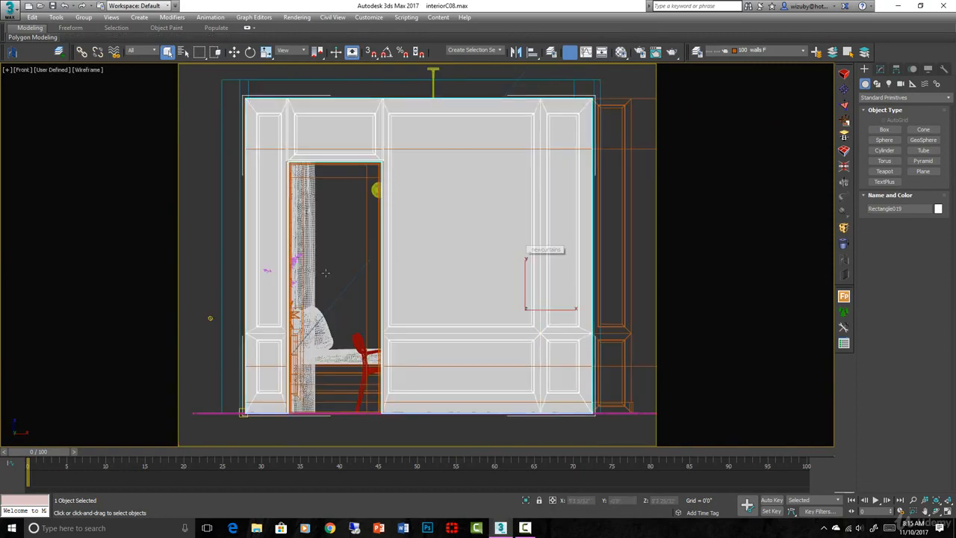
- Switch to the PhysCamera001 view and isolate the panelled wall behind the dining table
{"action": "key", "text": "c"}
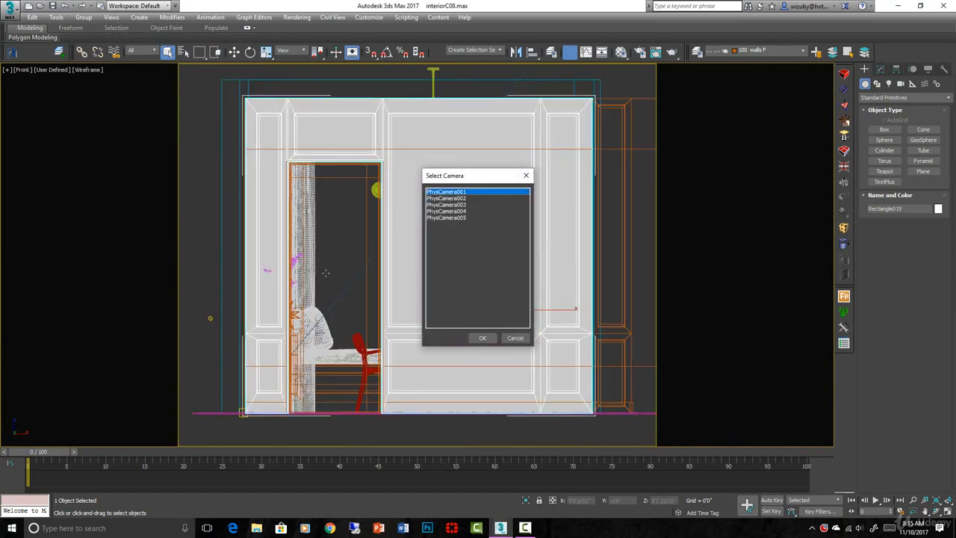
{"action": "key", "text": "Return"}
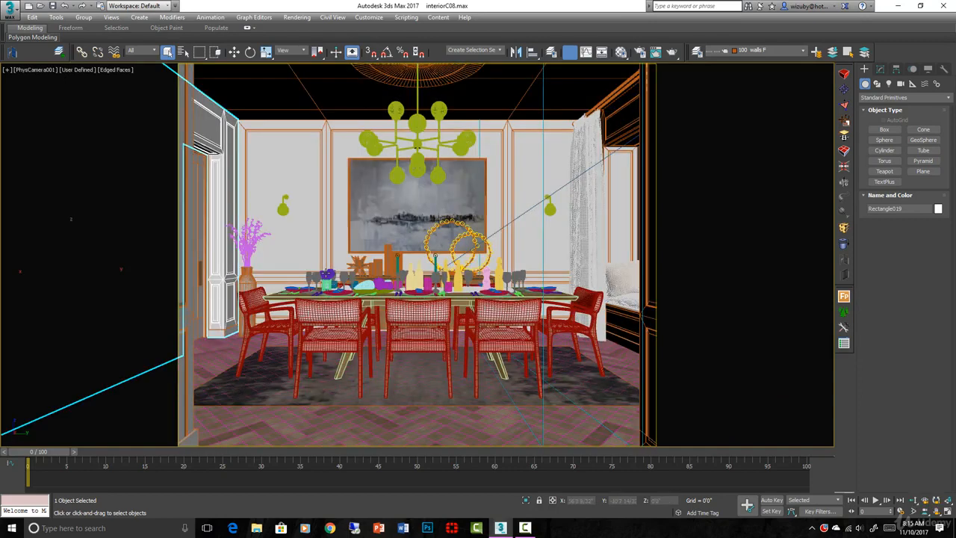
{"action": "left_click", "coordinate": [326, 273]}
{"action": "key", "text": "alt+q"}
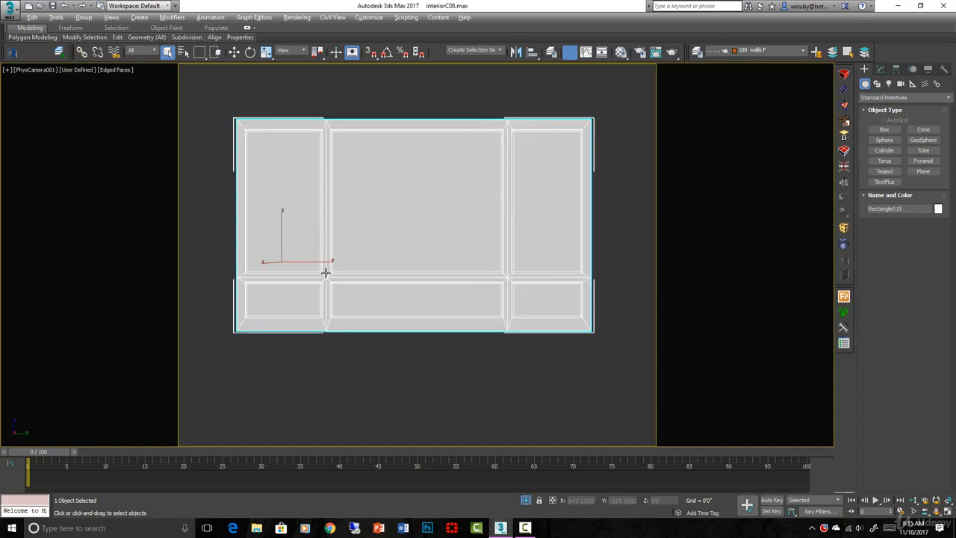
- Inspect the isolated wall's molding, then show the wall in the Right view with edged faces and safe frames off
{"action": "key", "text": "ctrl+d"}
{"action": "left_click", "coordinate": [326, 274]}
{"action": "key", "text": "t"}
{"action": "key", "text": "z"}
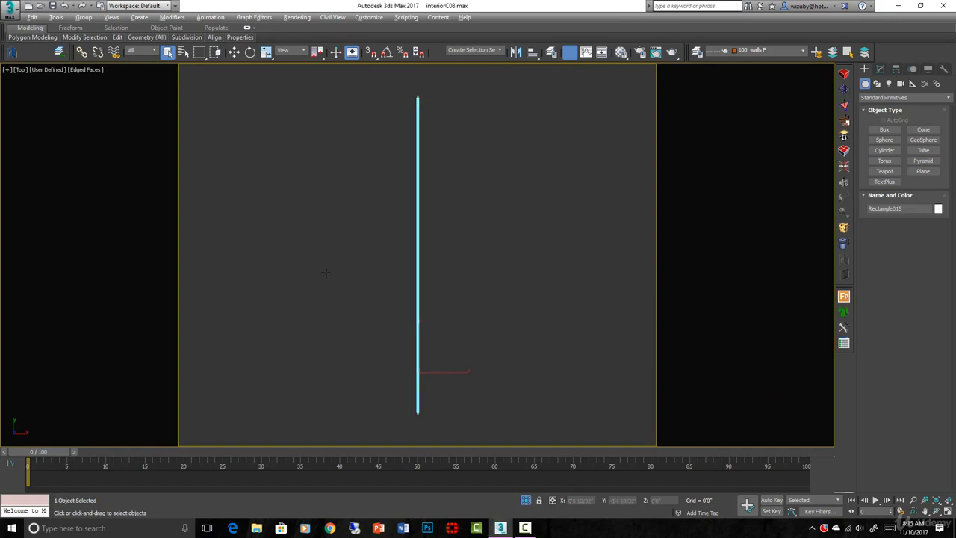
{"action": "key", "text": "u"}
{"action": "scroll", "coordinate": [326, 272], "scroll_direction": "up", "scroll_amount": 12}
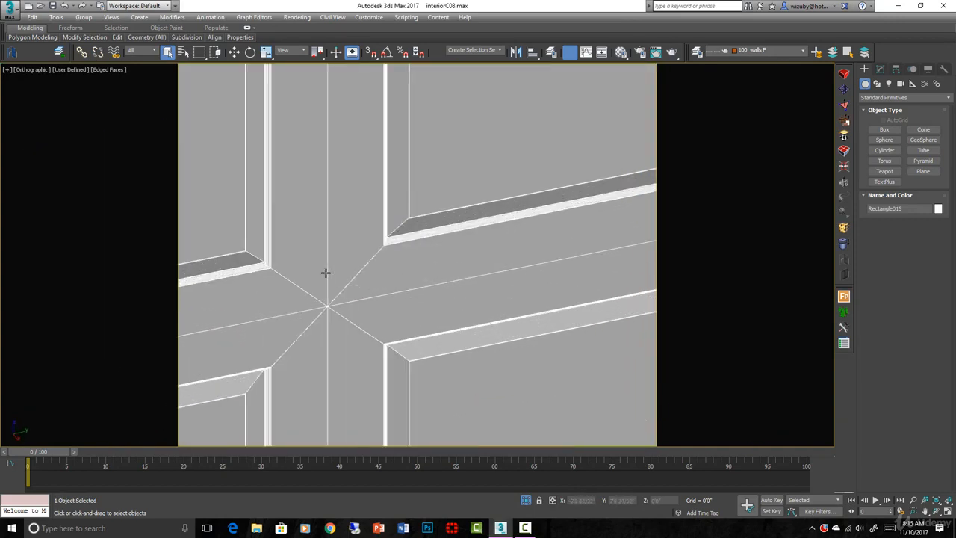
{"action": "key", "text": "F4"}
{"action": "key", "text": "f"}
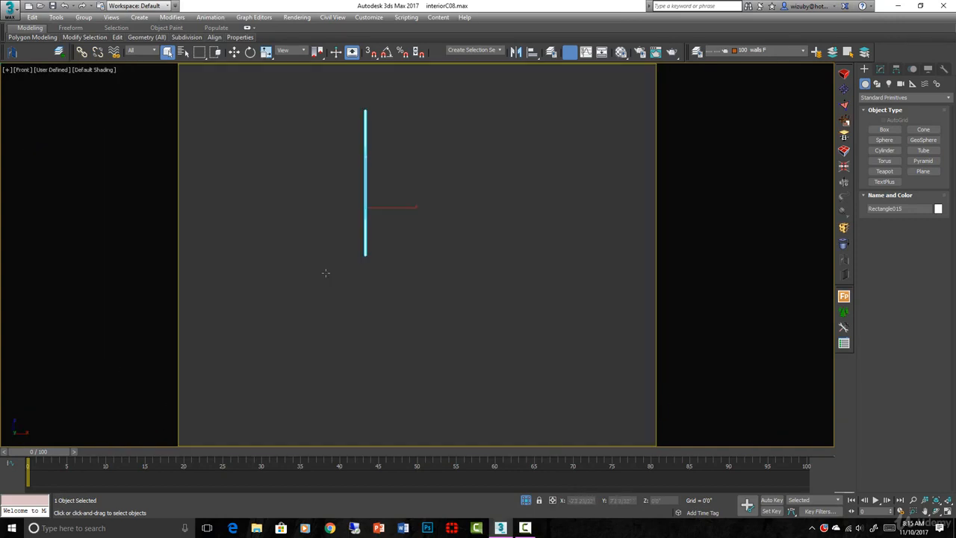
{"action": "key", "text": "z"}
{"action": "key", "text": "r"}
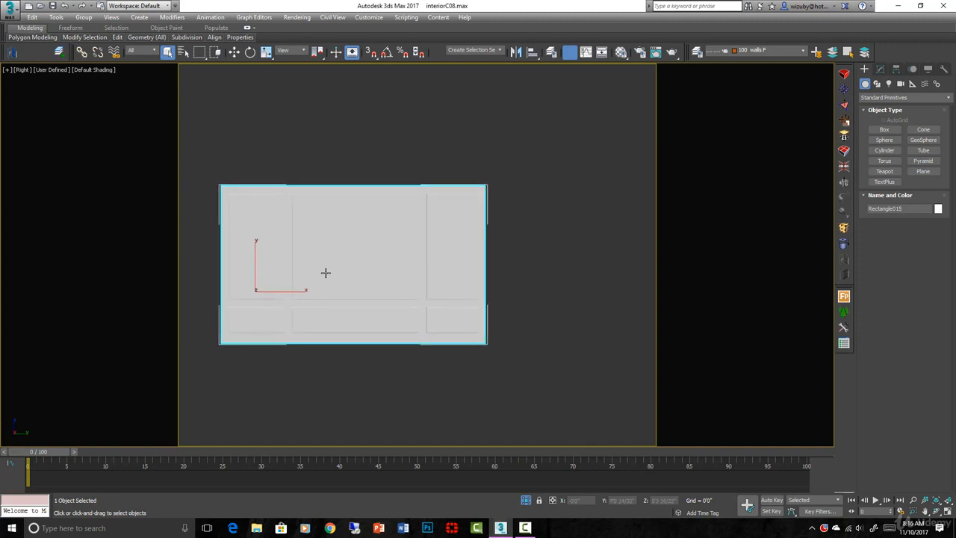
{"action": "key", "text": "shift+f"}
{"action": "key", "text": "1"}
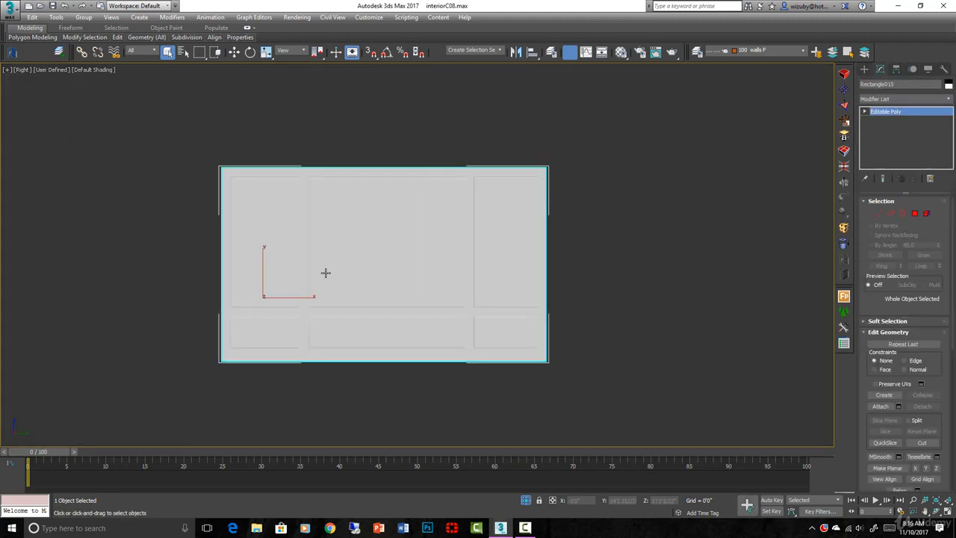
- Draw a tall rectangle spline beside the wall and convert it to an editable spline
{"action": "left_click", "coordinate": [864, 69]}
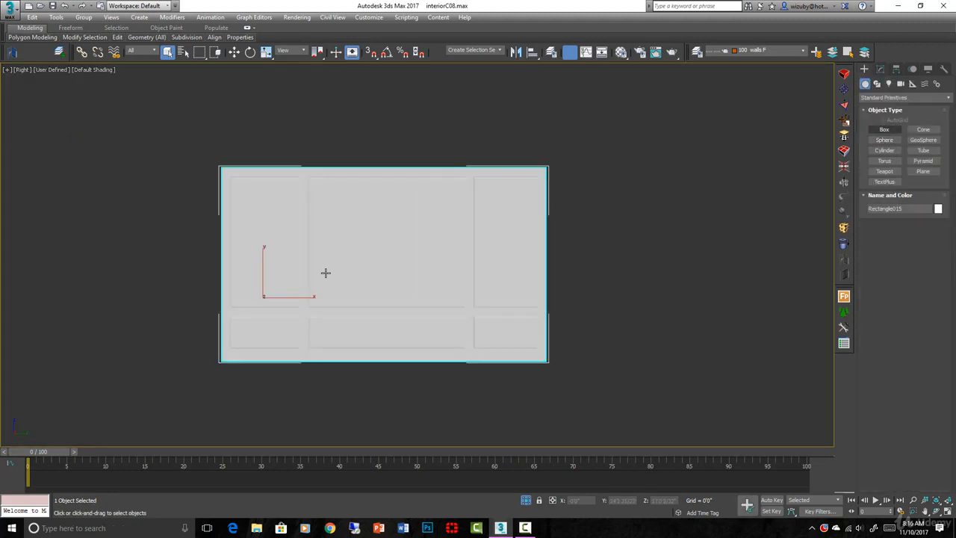
{"action": "left_click", "coordinate": [877, 83]}
{"action": "left_click", "coordinate": [923, 138]}
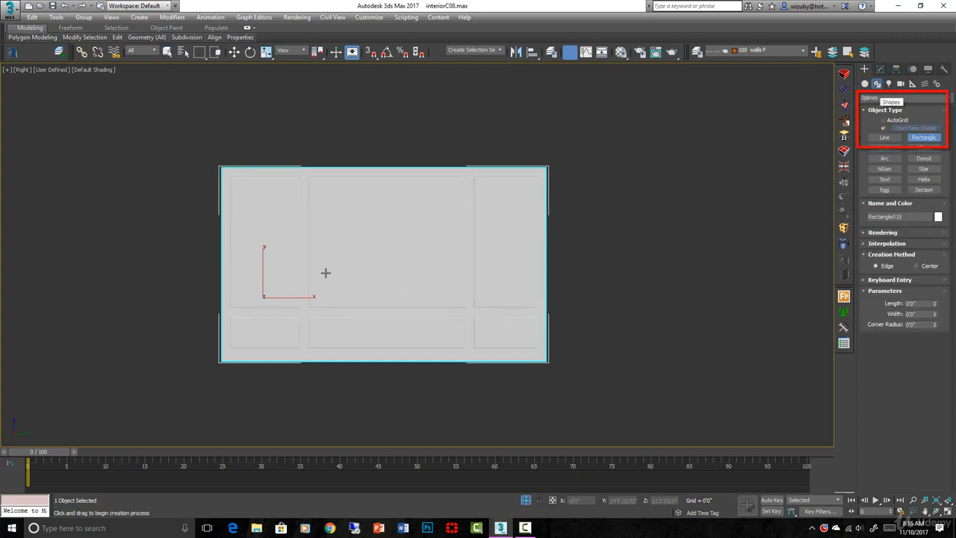
{"action": "mouse_move", "coordinate": [610, 183]}
{"action": "middle_mouse_down"}
{"action": "mouse_move", "coordinate": [530, 196]}
{"action": "mouse_move", "coordinate": [564, 194]}
{"action": "middle_mouse_up"}
{"action": "scroll", "coordinate": [564, 194], "scroll_direction": "up", "scroll_amount": 3}
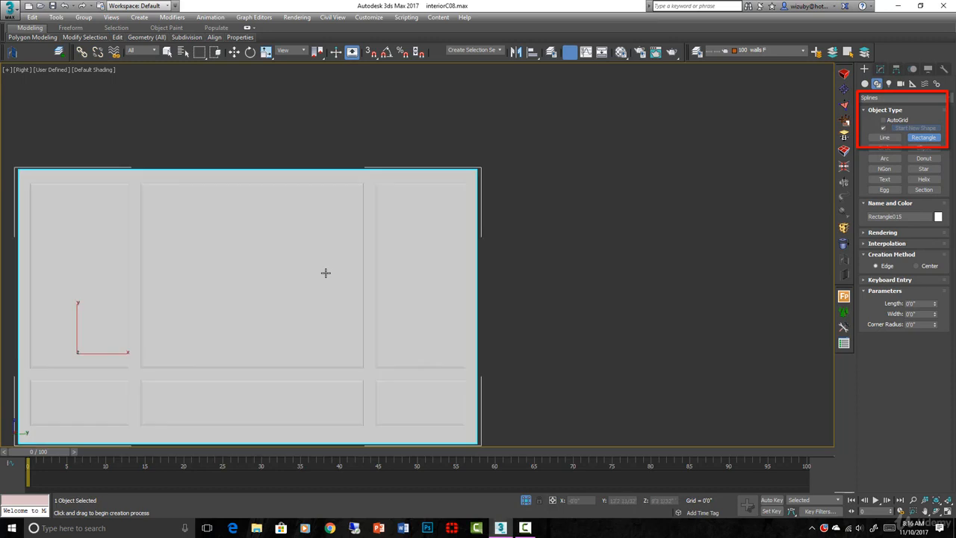
{"action": "mouse_move", "coordinate": [561, 193]}
{"action": "left_mouse_down"}
{"action": "mouse_move", "coordinate": [598, 277]}
{"action": "mouse_move", "coordinate": [658, 346]}
{"action": "left_mouse_up"}
{"action": "scroll", "coordinate": [620, 286], "scroll_direction": "up", "scroll_amount": 2}
{"action": "right_click", "coordinate": [663, 310]}
{"action": "mouse_move", "coordinate": [713, 421]}
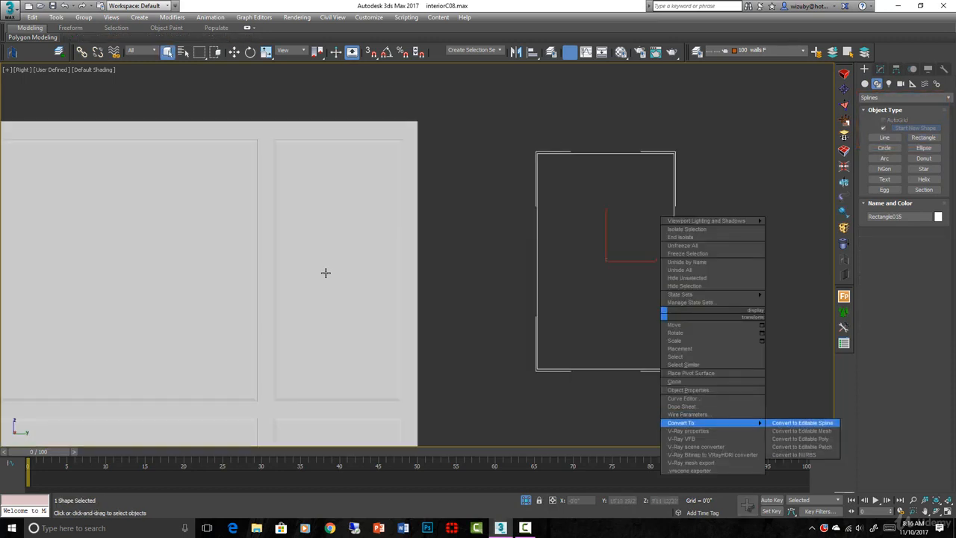
{"action": "left_click", "coordinate": [803, 420]}
- Draw a closed molding profile with a stepped, angled end and a long flat top beside the rectangle's upper corner, using the Line tool
{"action": "scroll", "coordinate": [777, 167], "scroll_direction": "up", "scroll_amount": 3}
{"action": "left_click", "coordinate": [864, 68]}
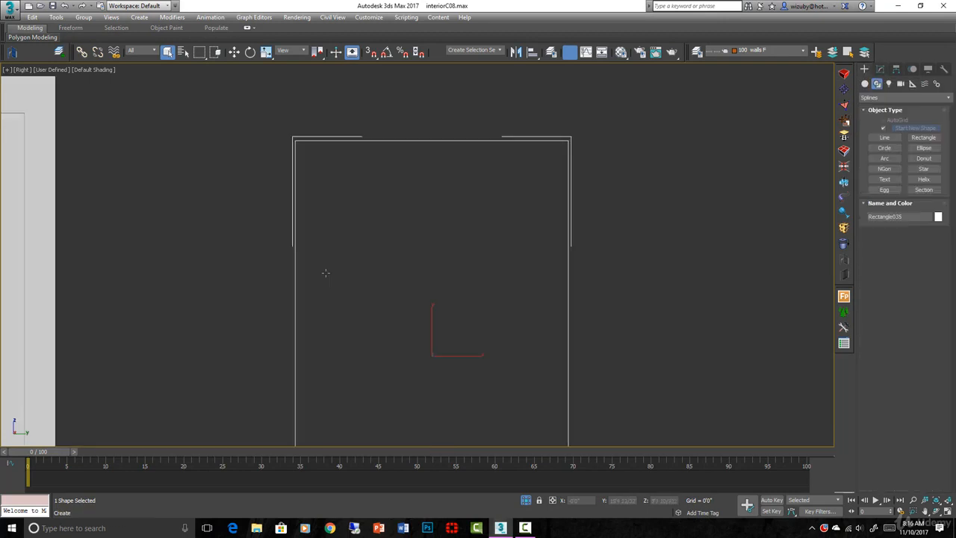
{"action": "left_click", "coordinate": [884, 148]}
{"action": "left_click", "coordinate": [884, 137]}
{"action": "scroll", "coordinate": [584, 166], "scroll_direction": "up", "scroll_amount": 3}
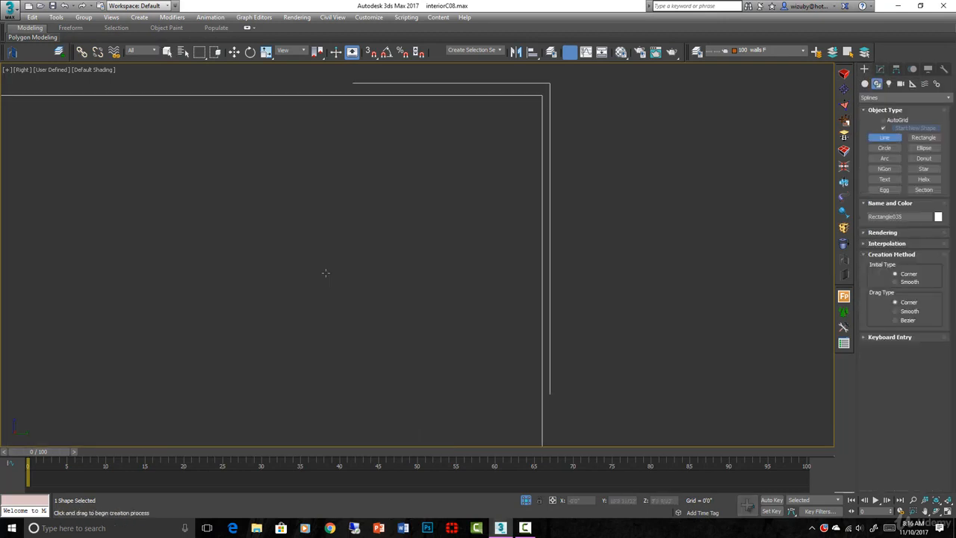
{"action": "scroll", "coordinate": [565, 262], "scroll_direction": "up", "scroll_amount": 2}
{"action": "left_click", "coordinate": [563, 267]}
{"action": "left_click", "coordinate": [563, 260]}
{"action": "scroll", "coordinate": [565, 259], "scroll_direction": "up", "scroll_amount": 2}
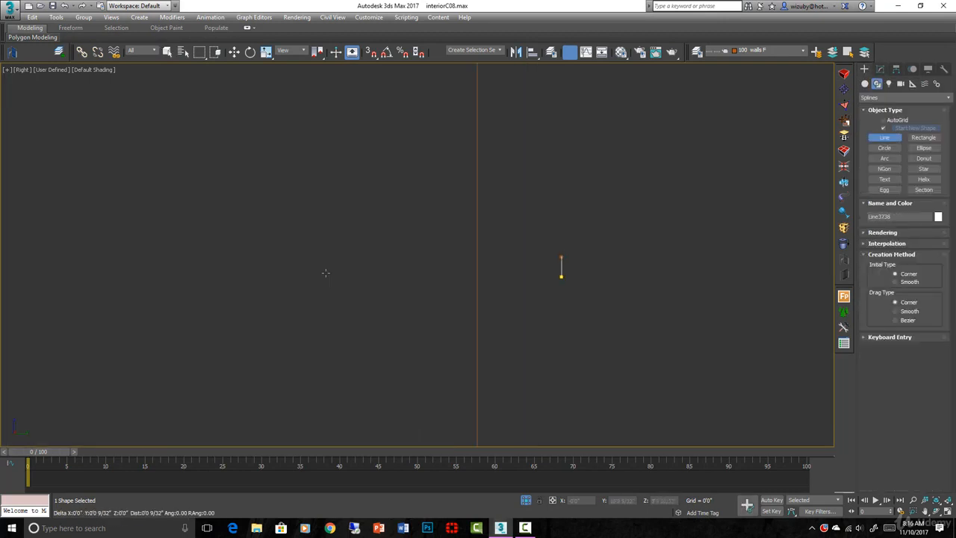
{"action": "left_click", "coordinate": [578, 259]}
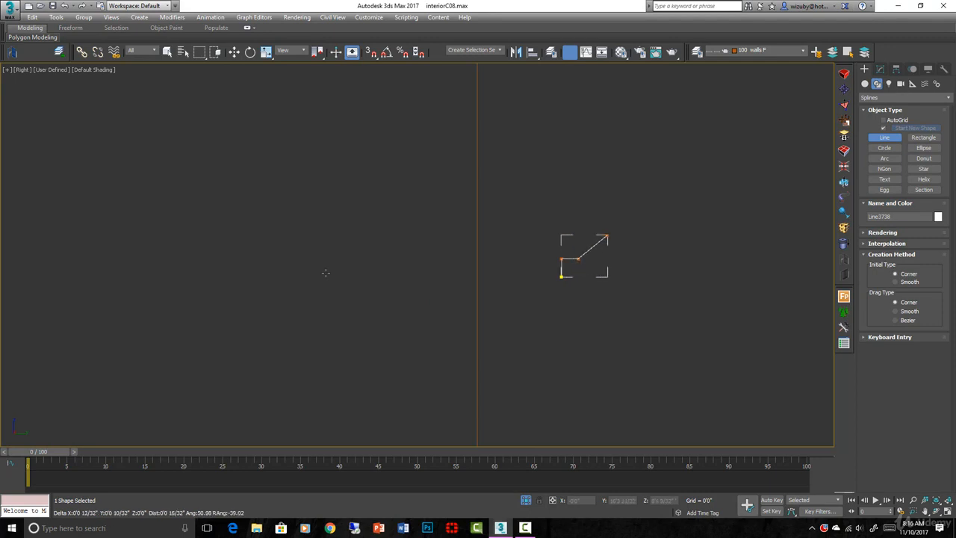
{"action": "left_click", "coordinate": [609, 236]}
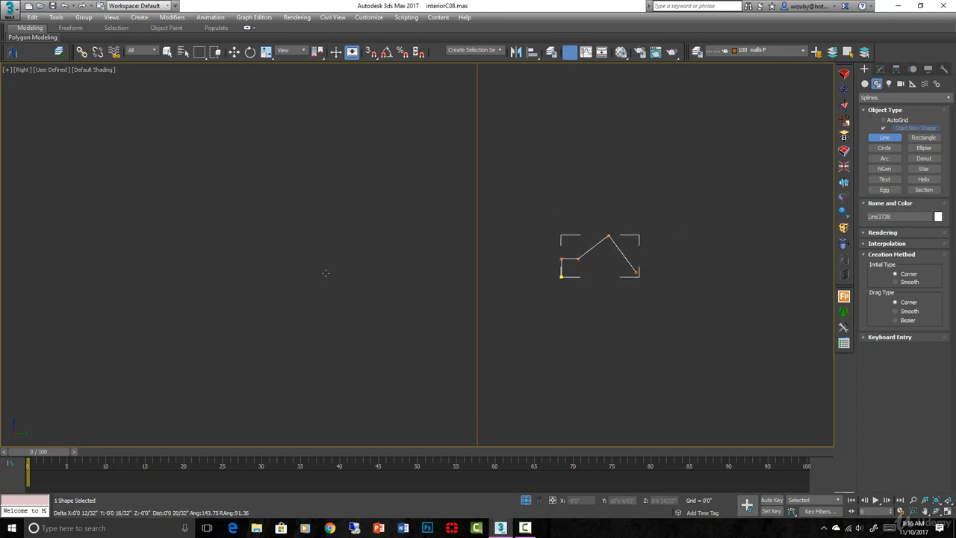
{"action": "left_click", "coordinate": [655, 242]}
{"action": "scroll", "coordinate": [702, 209], "scroll_direction": "down", "scroll_amount": 3}
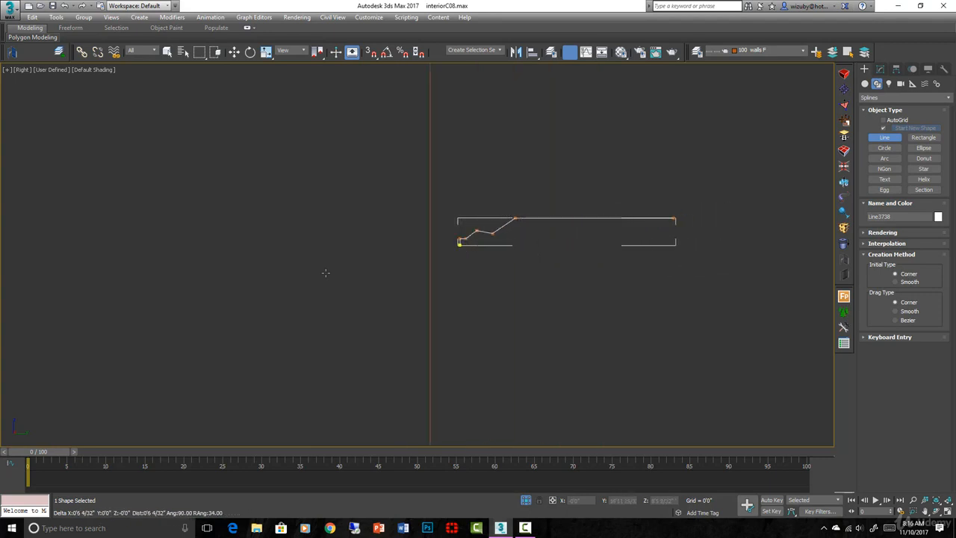
{"action": "left_click", "coordinate": [674, 252]}
{"action": "scroll", "coordinate": [474, 246], "scroll_direction": "up", "scroll_amount": 3}
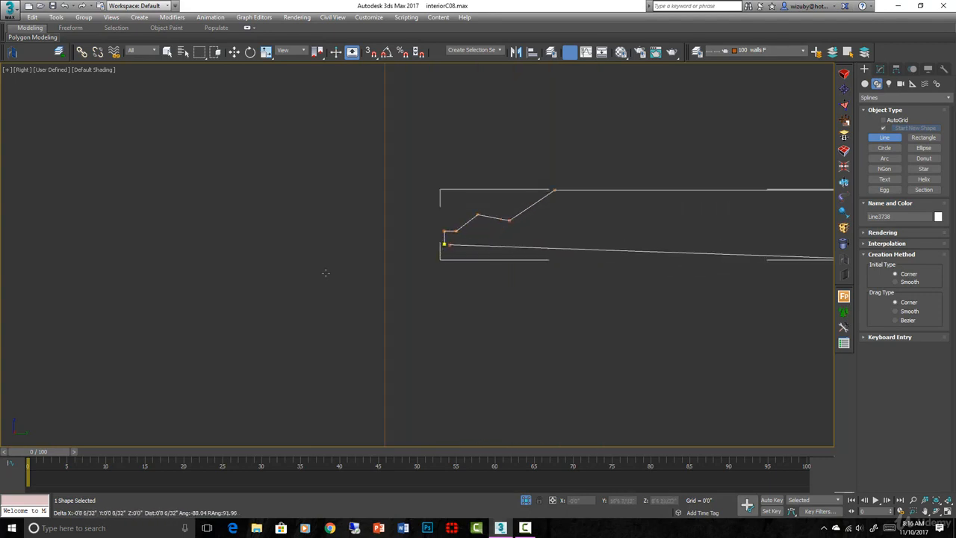
{"action": "left_click", "coordinate": [444, 244]}
{"action": "key", "text": "Return"}
- Level the profile's bottom edge by vertex-snapping its far lower vertex to the starting vertex's height
{"action": "scroll", "coordinate": [325, 273], "scroll_direction": "down", "scroll_amount": 2}
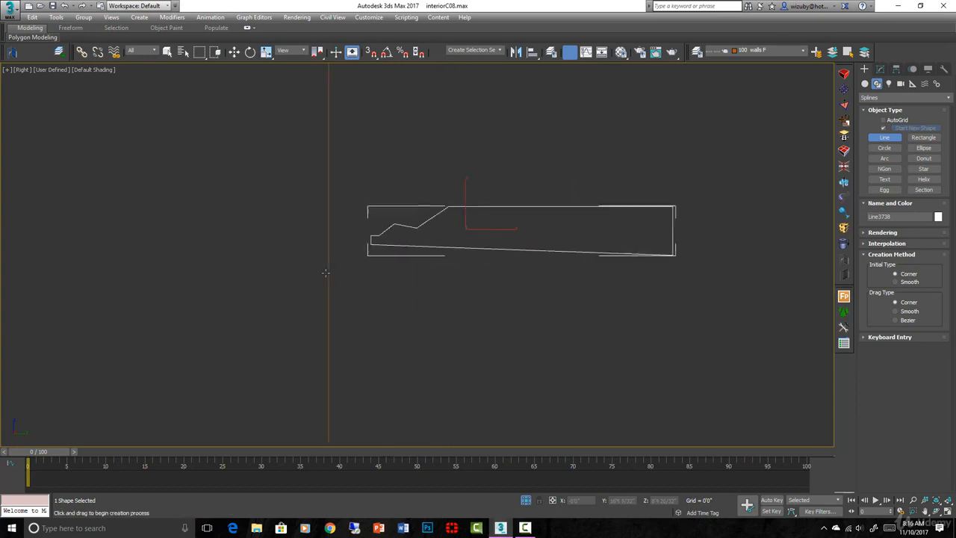
{"action": "key", "text": "1"}
{"action": "left_click_drag", "start_coordinate": [652, 241], "coordinate": [700, 300]}
{"action": "key", "text": "w"}
{"action": "key", "text": "space"}
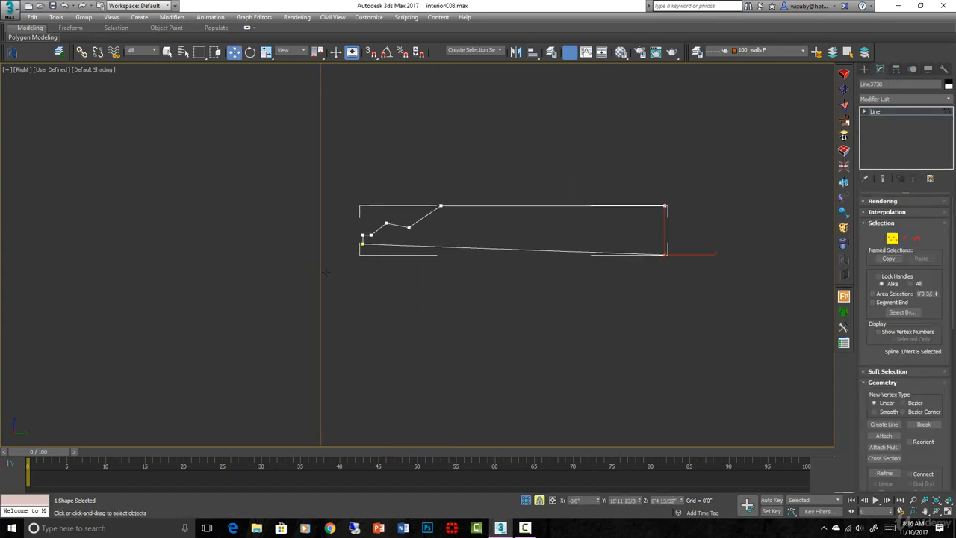
{"action": "key", "text": "s"}
{"action": "key", "text": "F6"}
{"action": "left_click_drag", "start_coordinate": [665, 255], "coordinate": [362, 244]}
{"action": "scroll", "coordinate": [325, 273], "scroll_direction": "up", "scroll_amount": 1}
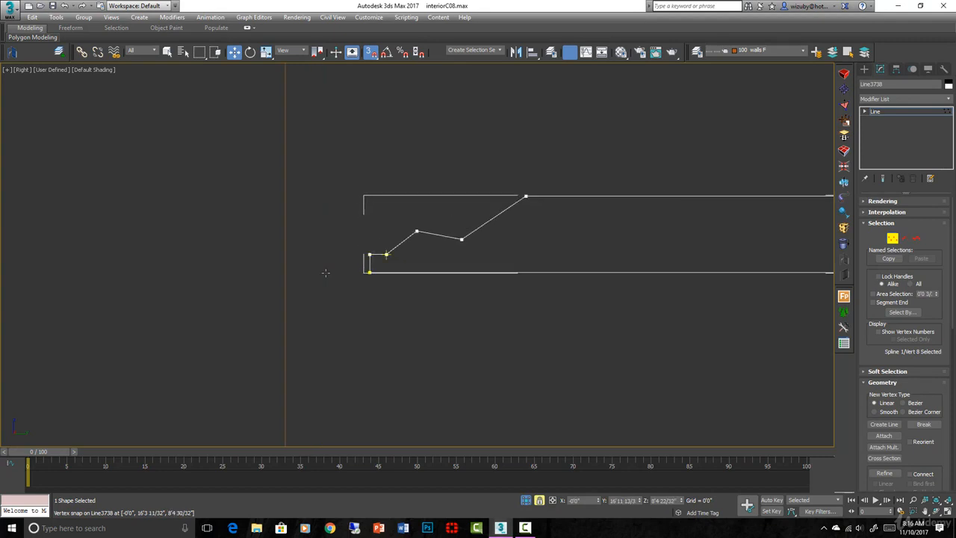
{"action": "scroll", "coordinate": [326, 272], "scroll_direction": "up", "scroll_amount": 1}
{"action": "right_click", "coordinate": [326, 272]}
{"action": "left_click", "coordinate": [414, 217]}
{"action": "key", "text": "space"}
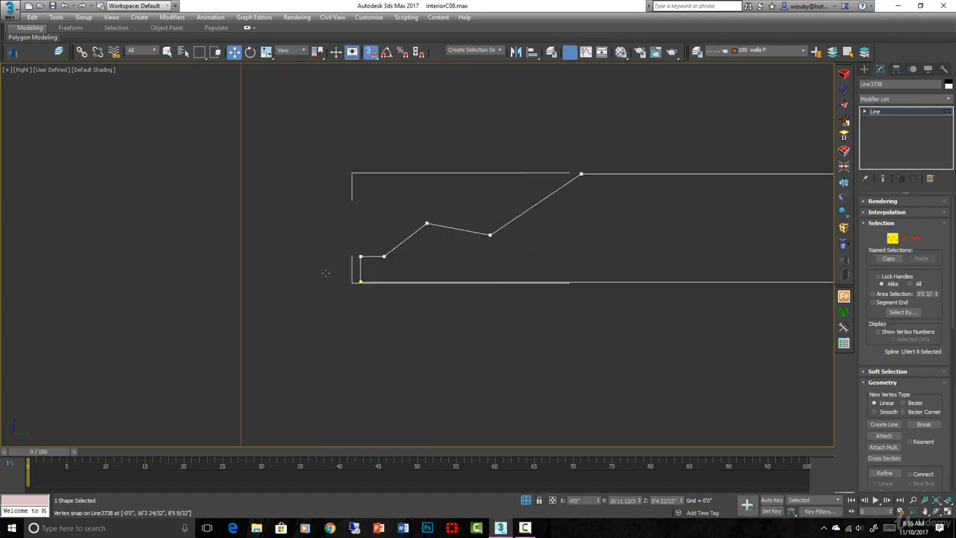
- Convert the peak vertex on the profile's stepped end to a Bezier vertex to round it into a hump
{"action": "left_click_drag", "start_coordinate": [420, 209], "coordinate": [450, 256]}
{"action": "right_click", "coordinate": [446, 253]}
{"action": "left_click", "coordinate": [432, 185]}
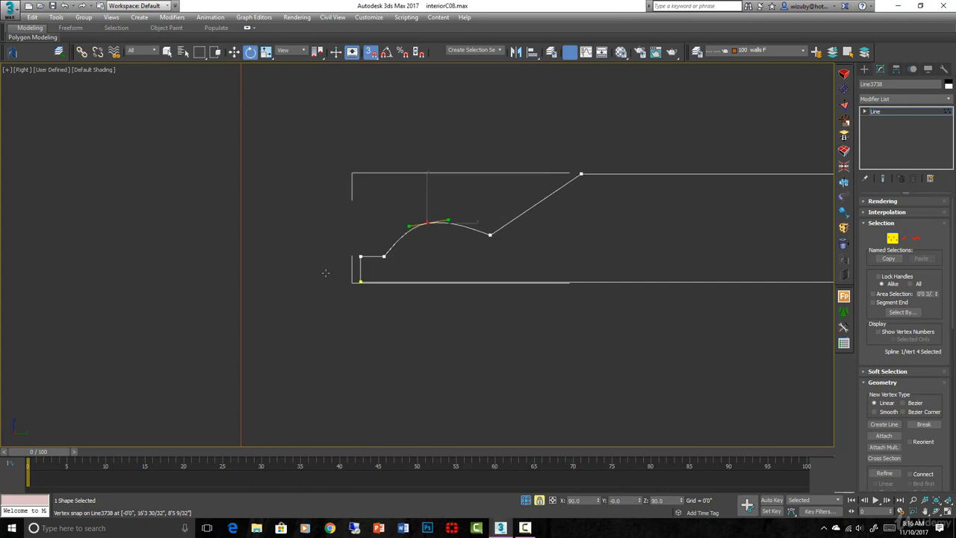
{"action": "scroll", "coordinate": [452, 303], "scroll_direction": "down", "scroll_amount": 2}
{"action": "middle_click_drag", "start_coordinate": [452, 303], "coordinate": [416, 312]}
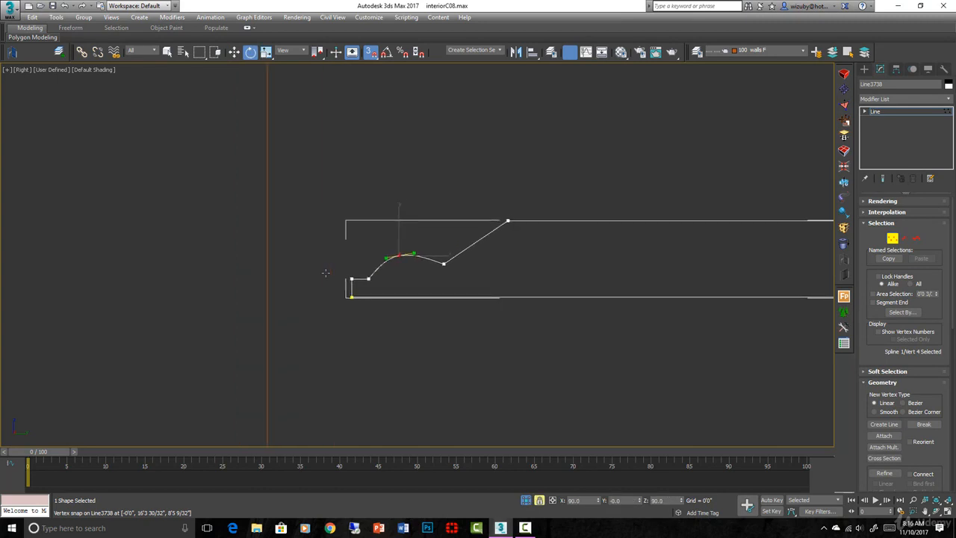
{"action": "key", "text": "space"}
- Convert the profile's valley vertex to Bezier Corner and pull its outer handle to curve the slope up to the long flat edge
{"action": "left_click_drag", "start_coordinate": [505, 215], "coordinate": [562, 255]}
{"action": "left_click", "coordinate": [443, 264]}
{"action": "right_click", "coordinate": [448, 258]}
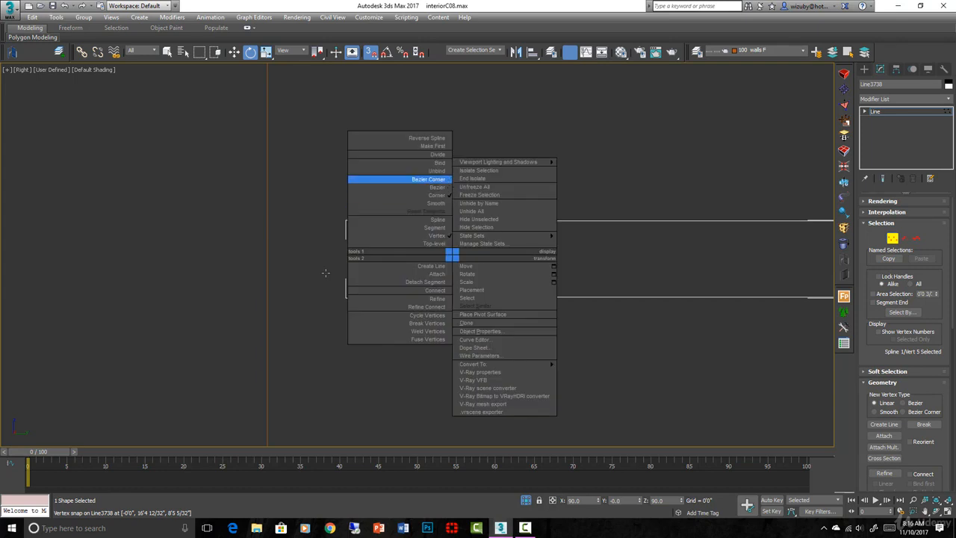
{"action": "left_click", "coordinate": [407, 179]}
{"action": "key", "text": "w"}
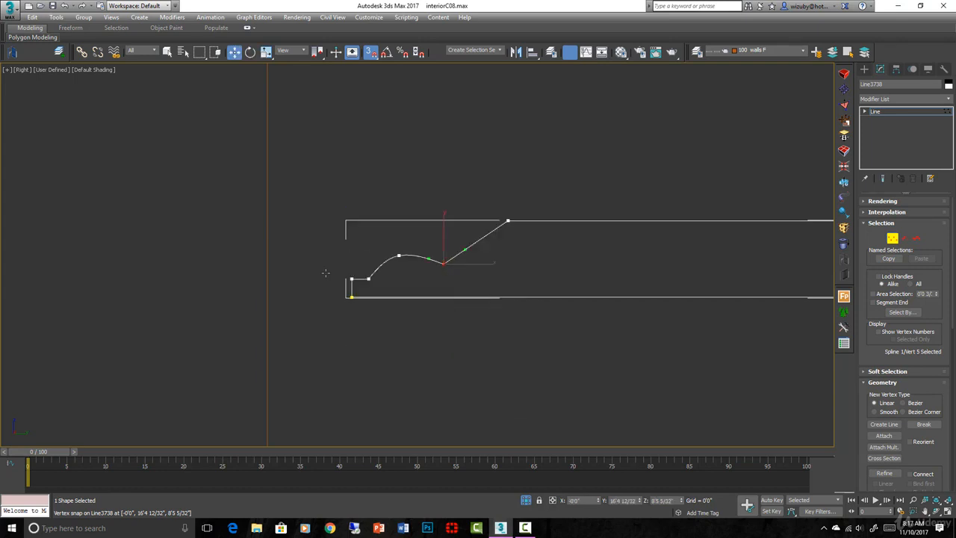
{"action": "left_click_drag", "start_coordinate": [464, 248], "coordinate": [486, 256]}
{"action": "left_click", "coordinate": [325, 272]}
- With snapping off, move the peak vertex up and slightly towards the valley, and rotate its handles nearly level
{"action": "scroll", "coordinate": [325, 272], "scroll_direction": "down", "scroll_amount": 1}
{"action": "scroll", "coordinate": [326, 272], "scroll_direction": "up", "scroll_amount": 3}
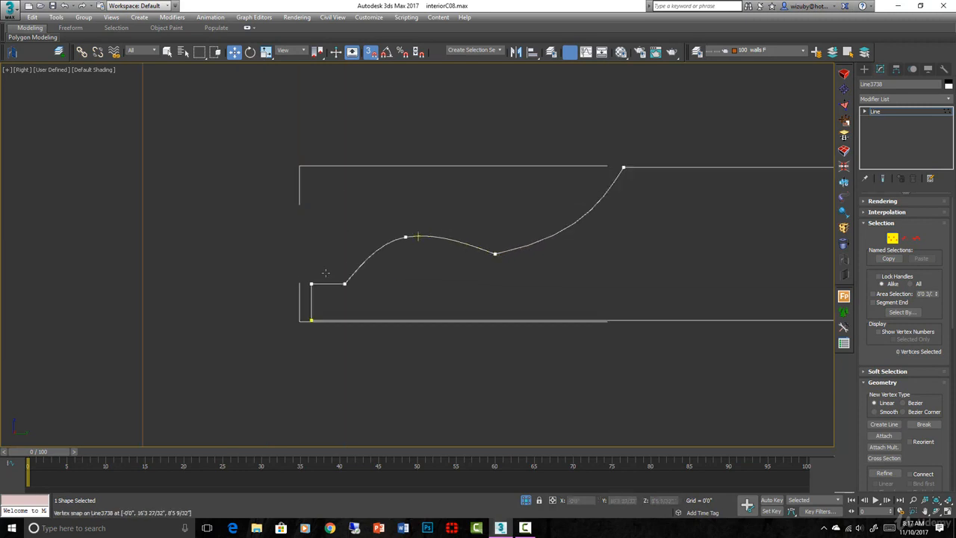
{"action": "left_click", "coordinate": [405, 237]}
{"action": "key", "text": "s"}
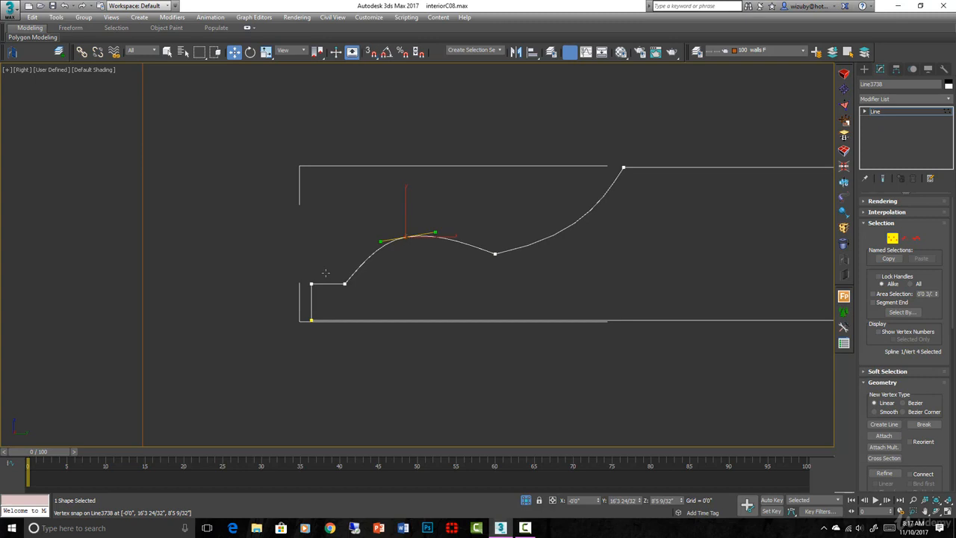
{"action": "mouse_move", "coordinate": [405, 237]}
{"action": "left_mouse_down"}
{"action": "mouse_move", "coordinate": [486, 231]}
{"action": "mouse_move", "coordinate": [418, 219]}
{"action": "left_mouse_up"}
{"action": "key", "text": "e"}
{"action": "key", "text": "w"}
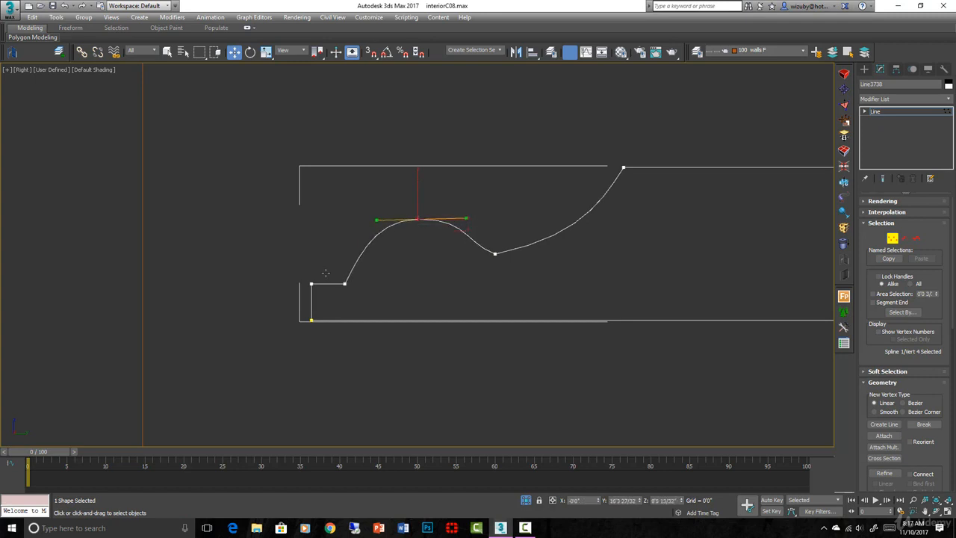
- Adjust the valley vertex's inner handle so the hump curves smoothly into it, then finish vertex editing and deselect the profile
{"action": "left_click", "coordinate": [495, 254]}
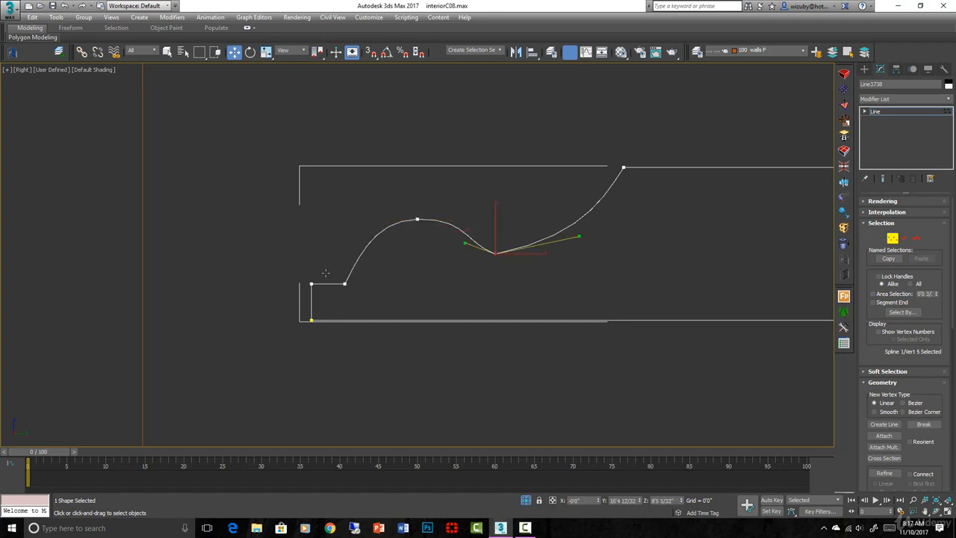
{"action": "left_click_drag", "start_coordinate": [466, 244], "coordinate": [477, 236]}
{"action": "left_click", "coordinate": [522, 209]}
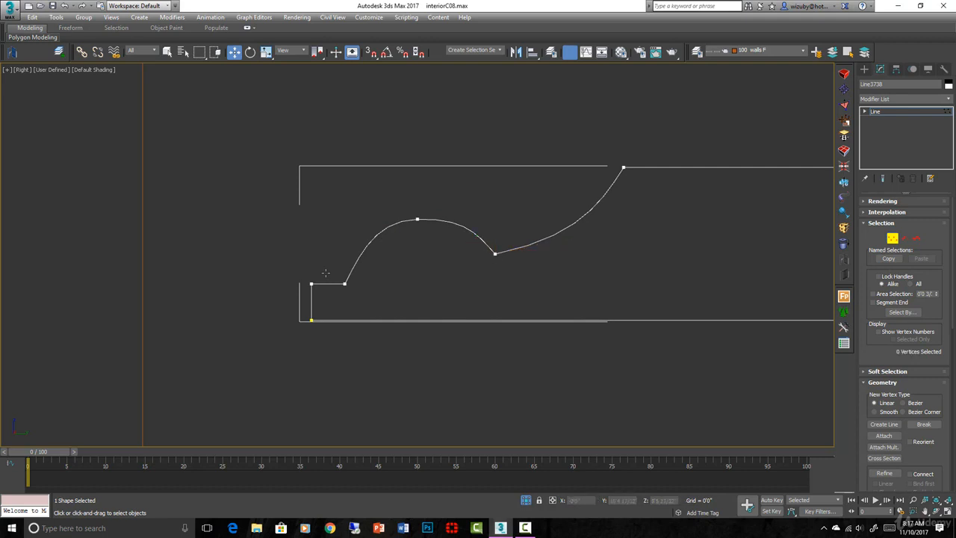
{"action": "scroll", "coordinate": [522, 209], "scroll_direction": "down", "scroll_amount": 5}
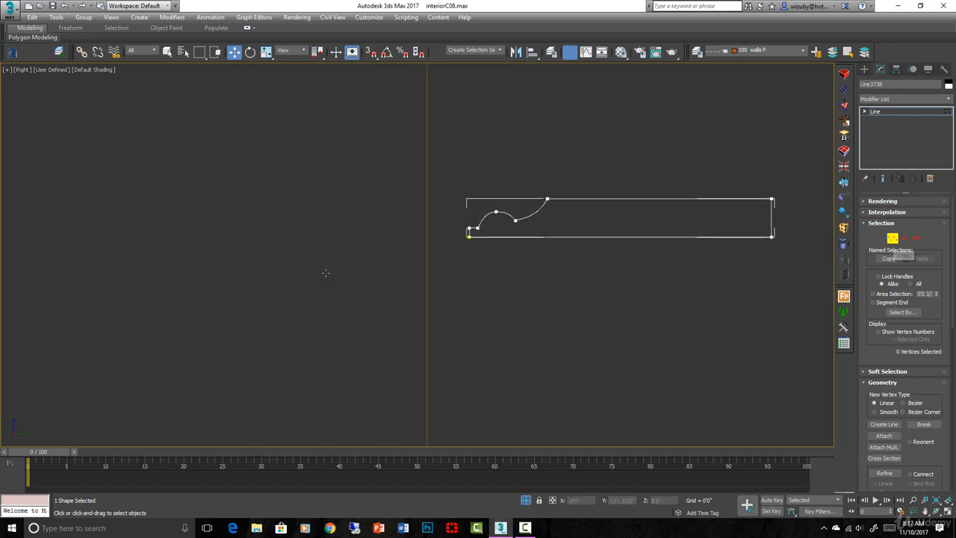
{"action": "left_click", "coordinate": [892, 238]}
{"action": "left_click", "coordinate": [575, 177]}
{"action": "scroll", "coordinate": [575, 176], "scroll_direction": "down", "scroll_amount": 3}
{"action": "middle_click_drag", "start_coordinate": [575, 176], "coordinate": [592, 213]}
{"action": "scroll", "coordinate": [579, 218], "scroll_direction": "down", "scroll_amount": 2}
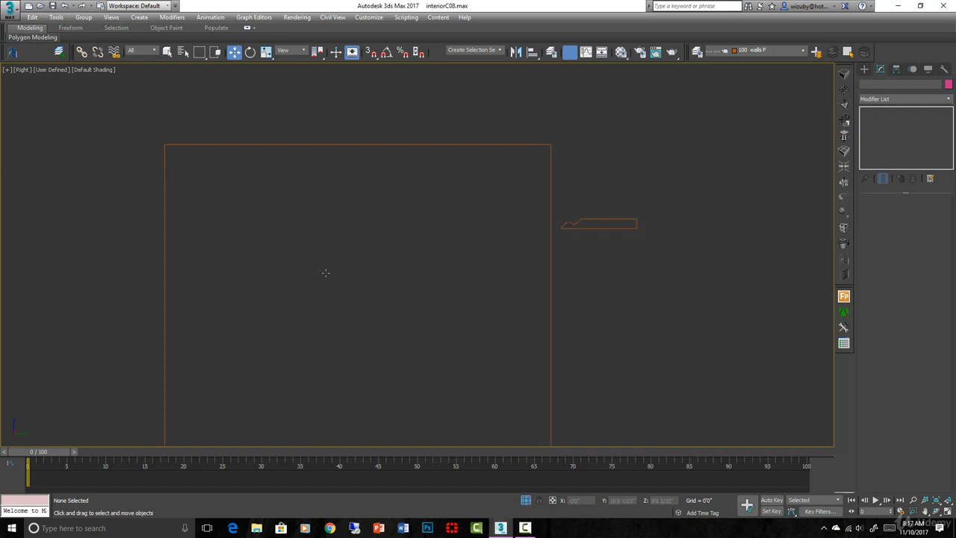
- Apply a Sweep modifier to the tall rectangle spline, using the molding profile as its custom section
{"action": "left_click", "coordinate": [551, 218]}
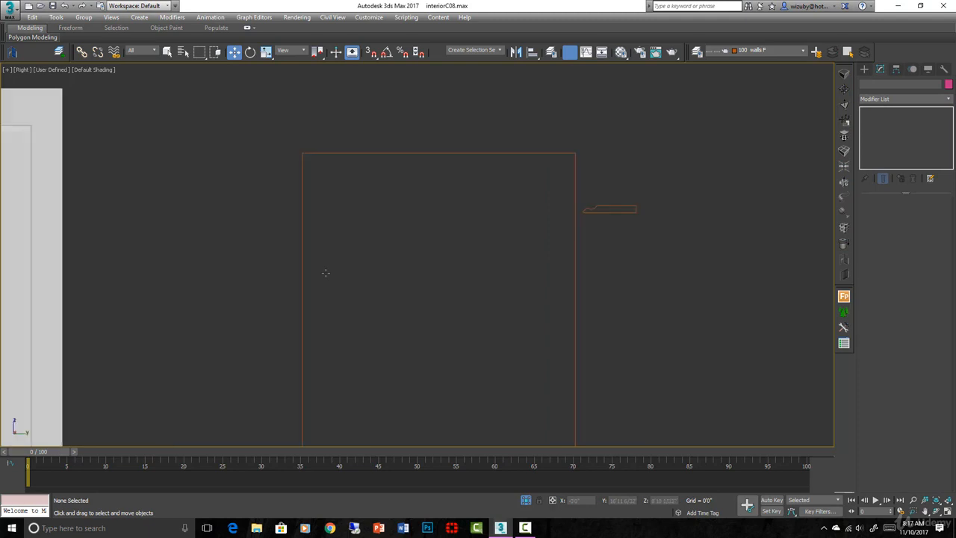
{"action": "scroll", "coordinate": [325, 273], "scroll_direction": "down", "scroll_amount": 2}
{"action": "scroll", "coordinate": [326, 273], "scroll_direction": "up", "scroll_amount": 2}
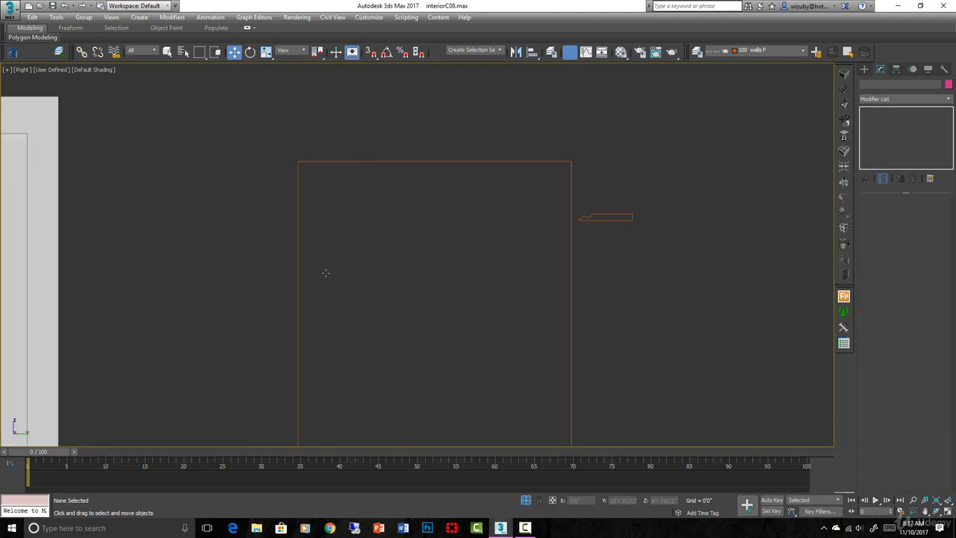
{"action": "scroll", "coordinate": [325, 272], "scroll_direction": "up", "scroll_amount": 2}
{"action": "scroll", "coordinate": [325, 273], "scroll_direction": "down", "scroll_amount": 2}
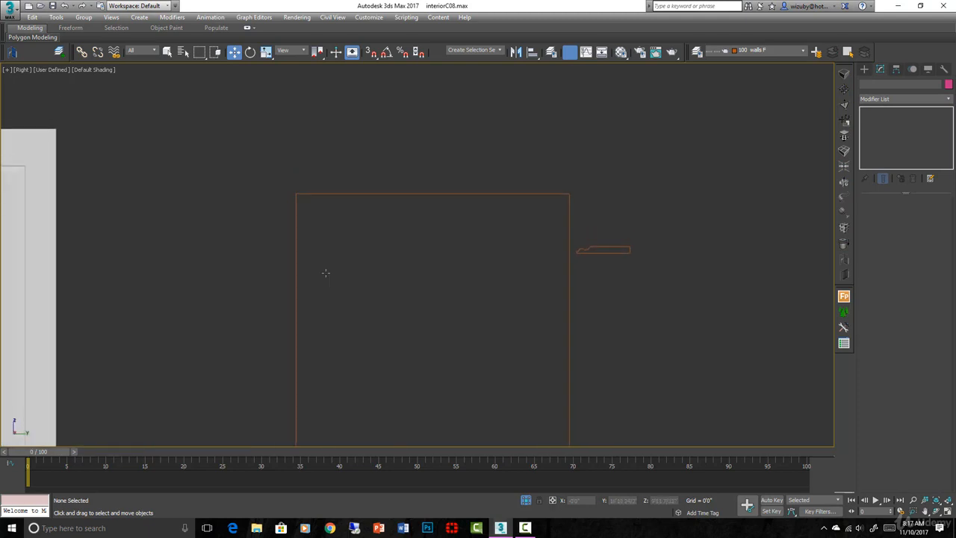
{"action": "scroll", "coordinate": [326, 273], "scroll_direction": "up", "scroll_amount": 4}
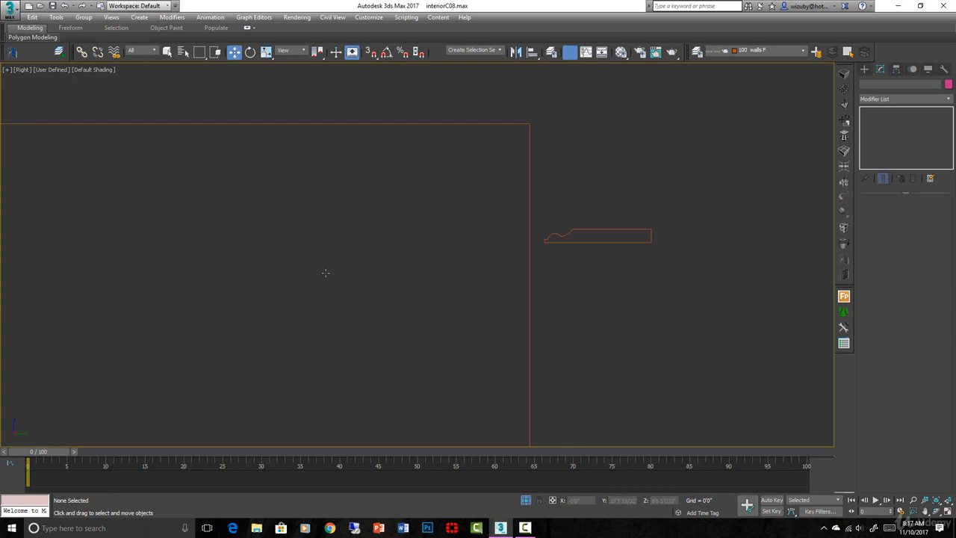
{"action": "key", "text": "ctrl+z"}
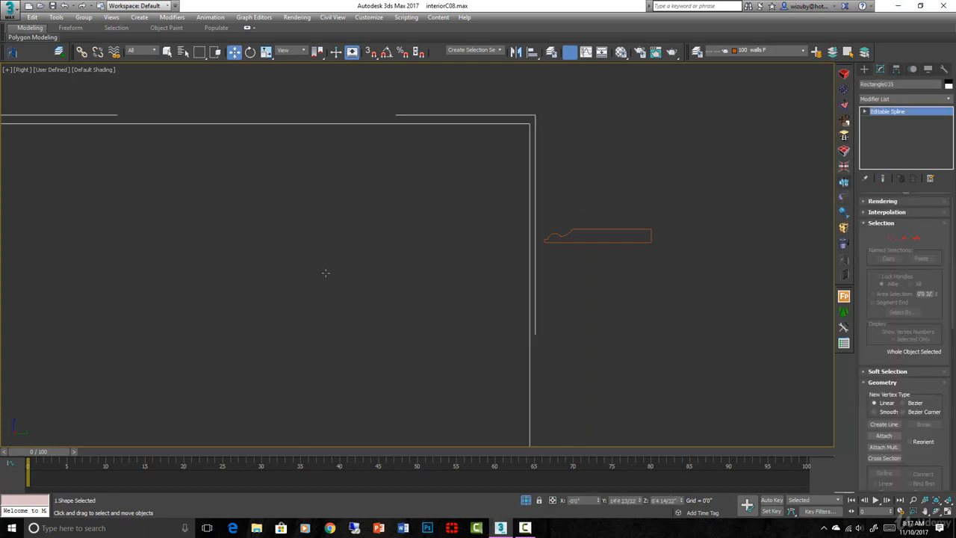
{"action": "left_click", "coordinate": [844, 197]}
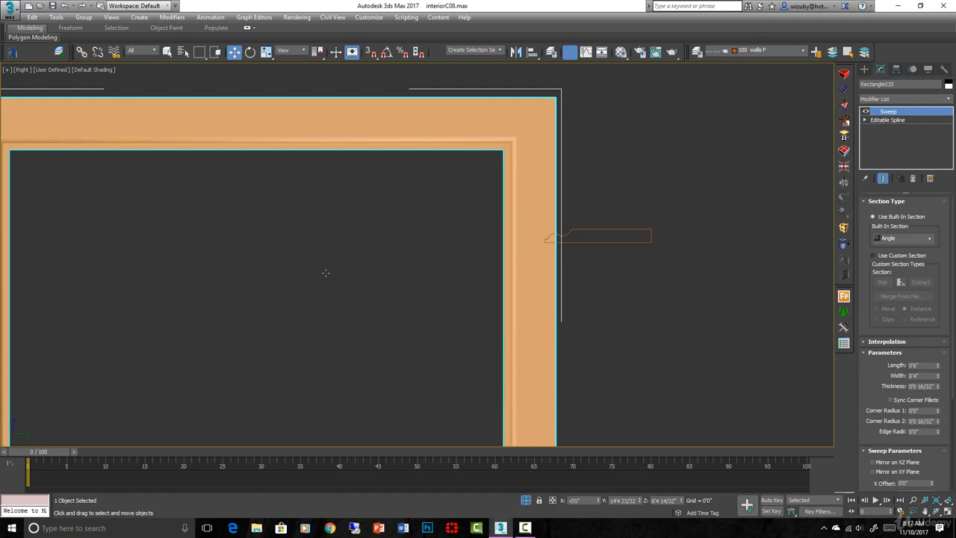
{"action": "left_click", "coordinate": [873, 255]}
{"action": "left_click", "coordinate": [881, 282]}
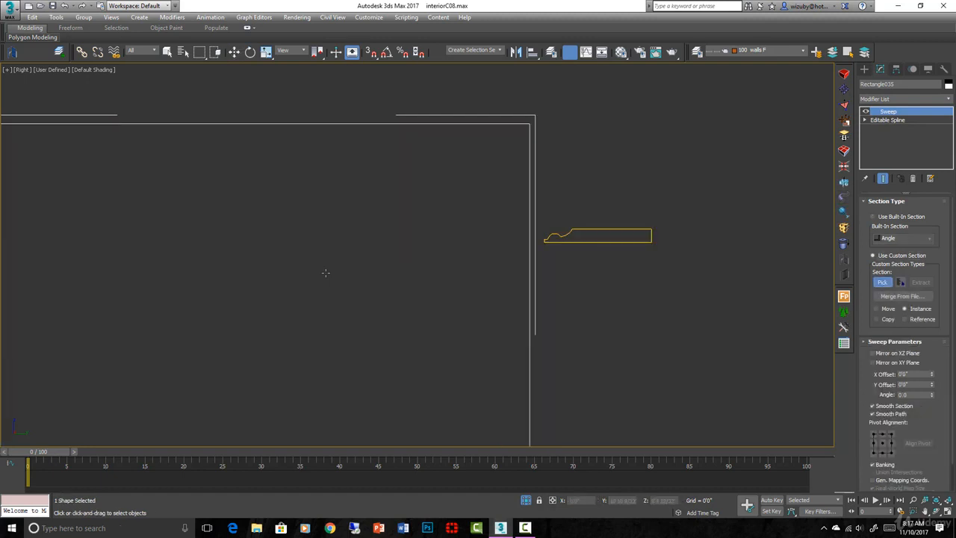
{"action": "left_click", "coordinate": [615, 230]}
{"action": "scroll", "coordinate": [613, 232], "scroll_direction": "down", "scroll_amount": 5}
{"action": "scroll", "coordinate": [611, 256], "scroll_direction": "up", "scroll_amount": 2}
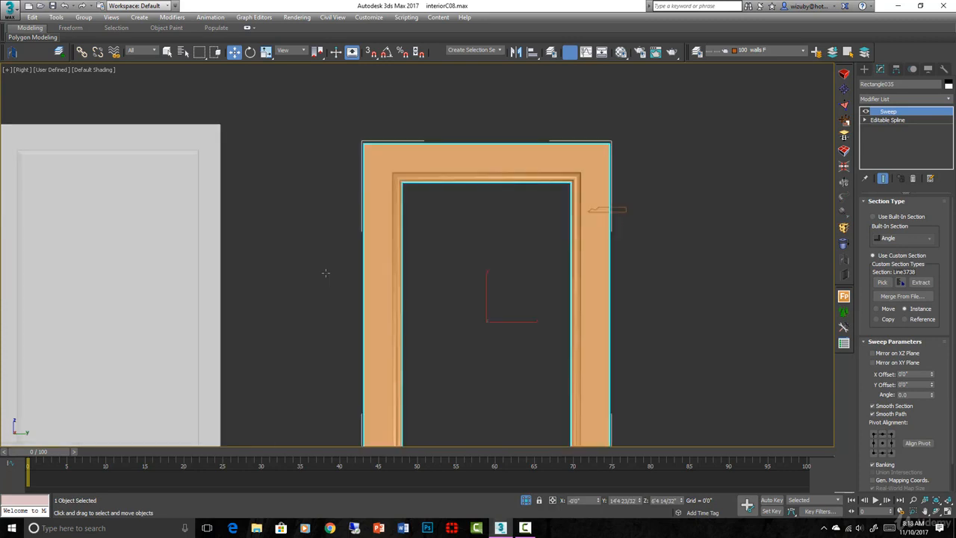
- Turn off Smooth Path on the swept frame to get crisp mitred corners
{"action": "middle_click_drag", "start_coordinate": [325, 272], "coordinate": [326, 272], "text": "alt"}
{"action": "scroll", "coordinate": [326, 272], "scroll_direction": "up", "scroll_amount": 5}
{"action": "key", "text": "F4"}
{"action": "key", "text": "F4"}
{"action": "scroll", "coordinate": [326, 273], "scroll_direction": "down", "scroll_amount": 3}
{"action": "scroll", "coordinate": [325, 273], "scroll_direction": "up", "scroll_amount": 3}
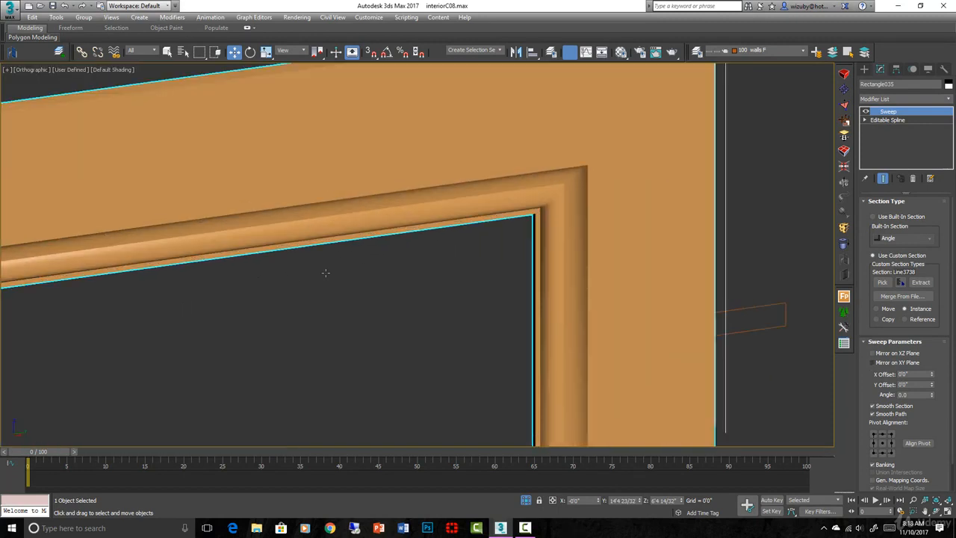
{"action": "scroll", "coordinate": [881, 333], "scroll_direction": "down", "scroll_amount": 1}
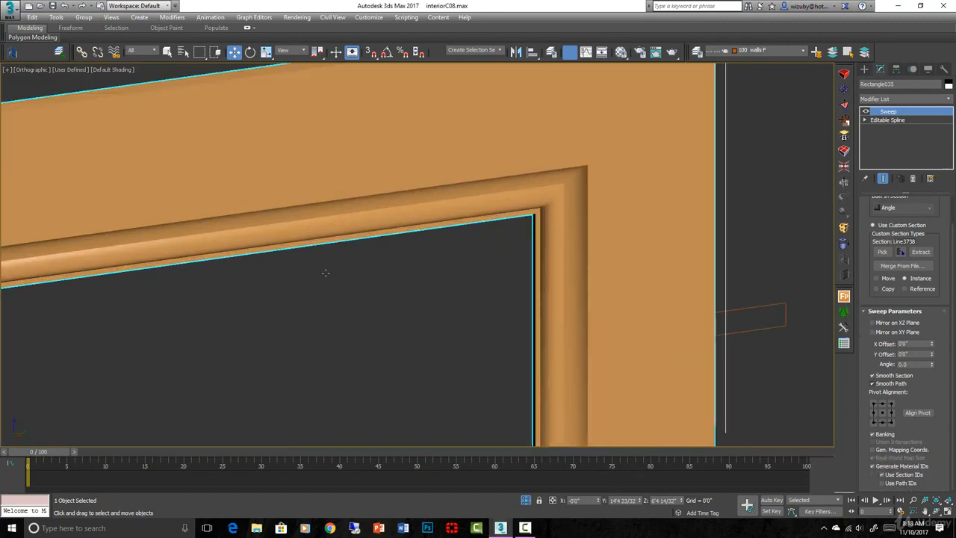
{"action": "left_click", "coordinate": [872, 384]}
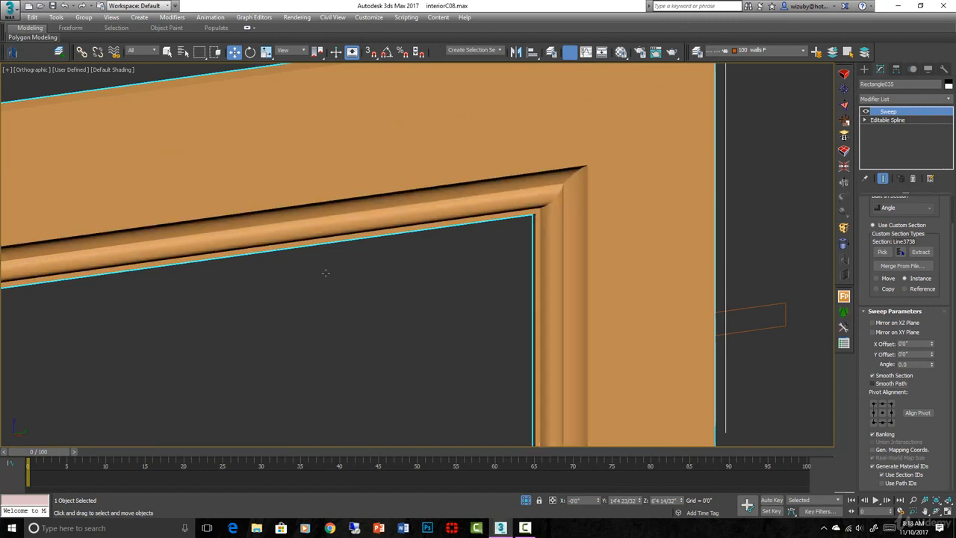
- Select the molding profile and examine the swept frame's geometry with edged faces shown
{"action": "left_click", "coordinate": [785, 314]}
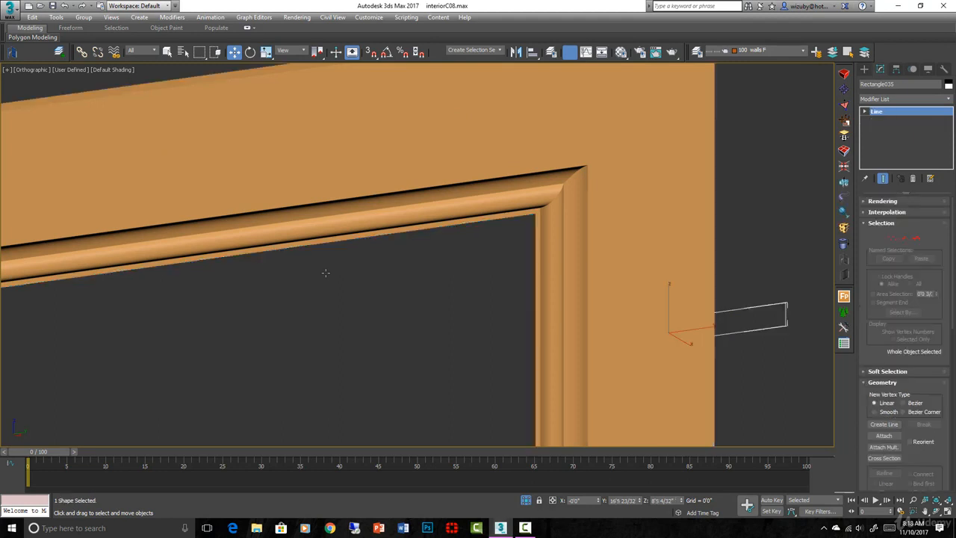
{"action": "middle_click_drag", "start_coordinate": [776, 317], "coordinate": [702, 319], "text": "alt"}
{"action": "key", "text": "F3"}
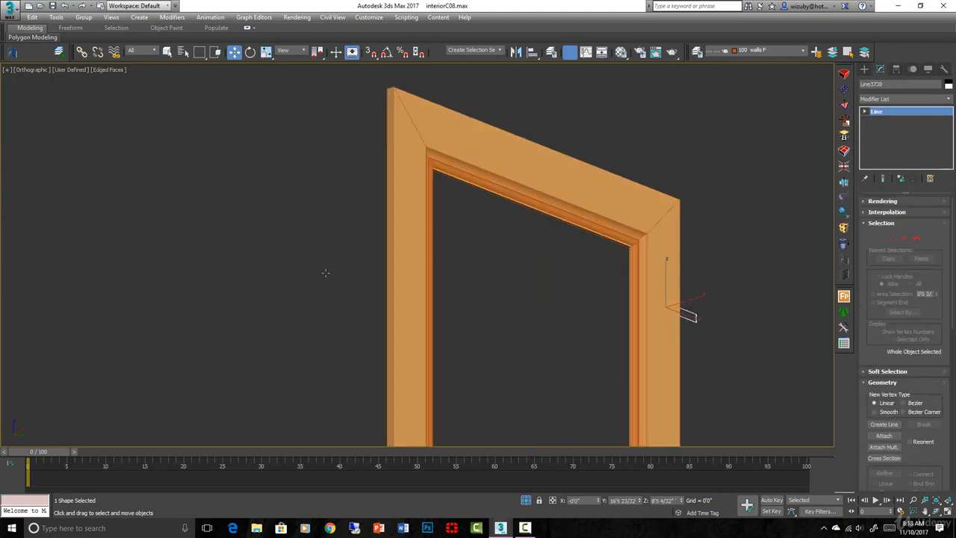
{"action": "scroll", "coordinate": [633, 267], "scroll_direction": "down", "scroll_amount": 4}
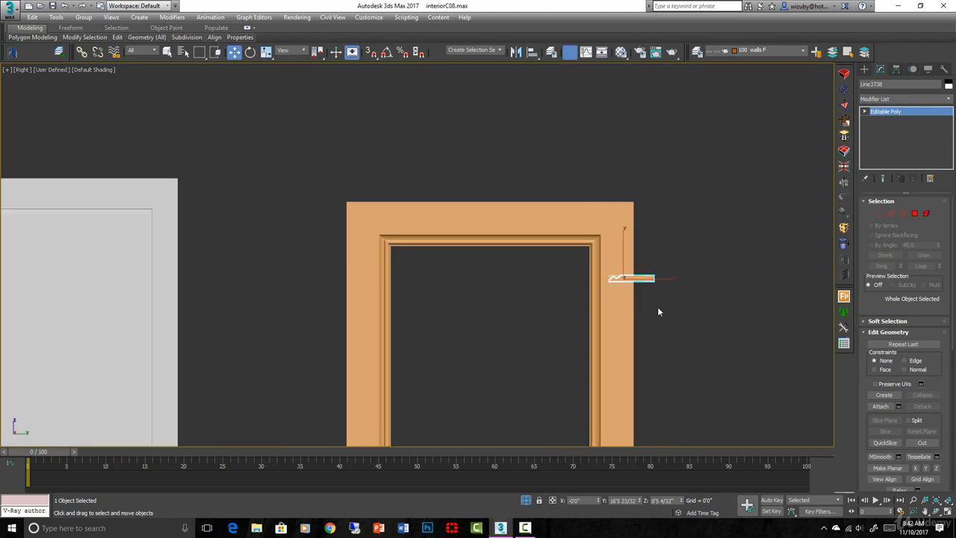
- Convert the swept molding frame to an Editable Poly
{"action": "scroll", "coordinate": [657, 312], "scroll_direction": "up", "scroll_amount": 2}
{"action": "left_click", "coordinate": [606, 306]}
{"action": "middle_click_drag", "start_coordinate": [613, 320], "coordinate": [647, 342], "text": "alt"}
{"action": "scroll", "coordinate": [646, 341], "scroll_direction": "up", "scroll_amount": 5}
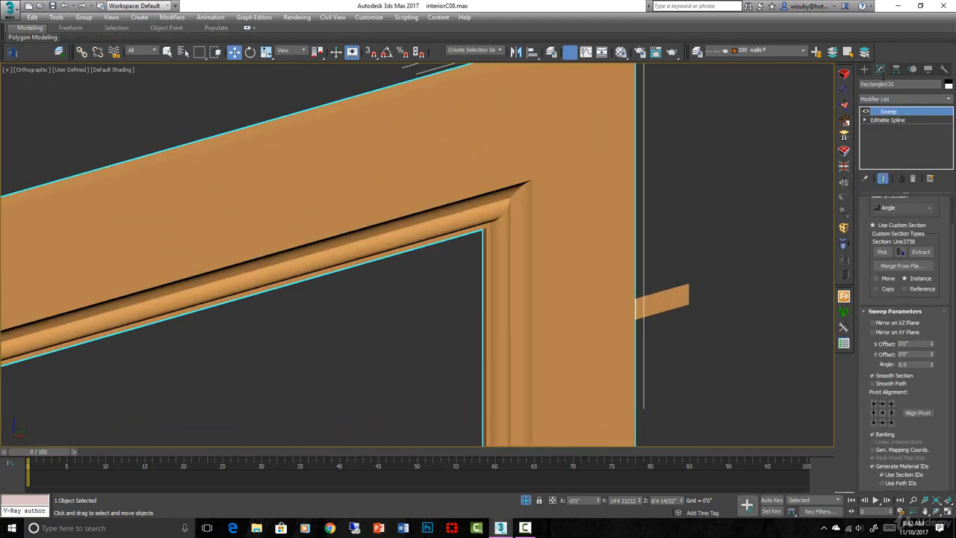
{"action": "scroll", "coordinate": [573, 247], "scroll_direction": "down", "scroll_amount": 3}
{"action": "right_click", "coordinate": [559, 246]}
{"action": "mouse_move", "coordinate": [650, 354]}
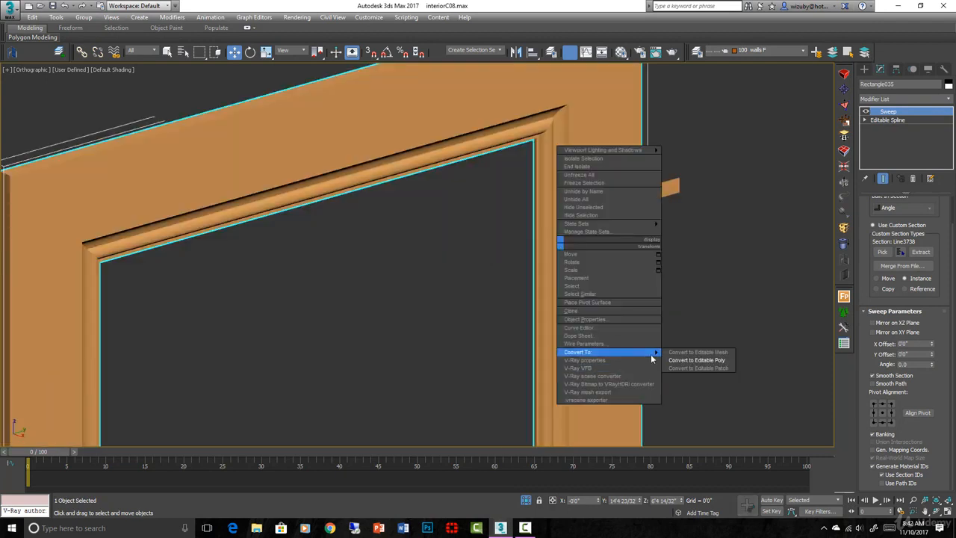
{"action": "left_click", "coordinate": [676, 361]}
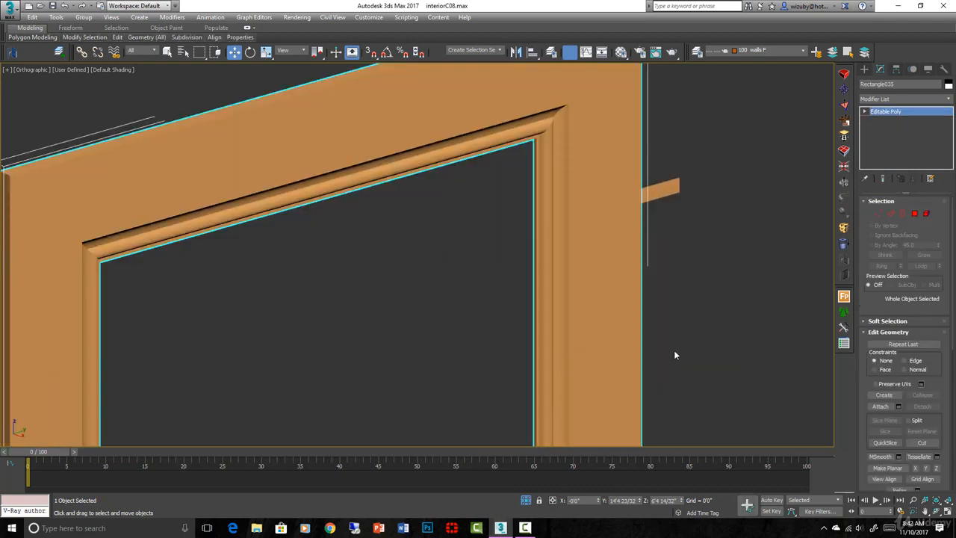
- Select the four flat polygons on the back of the molding frame in Polygon mode and delete them
{"action": "left_click", "coordinate": [905, 216]}
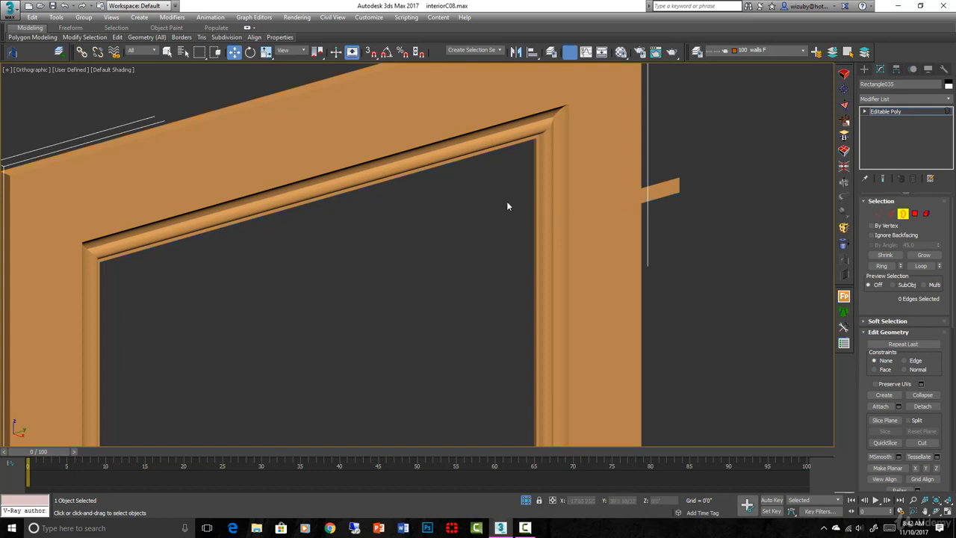
{"action": "scroll", "coordinate": [523, 195], "scroll_direction": "up", "scroll_amount": 3}
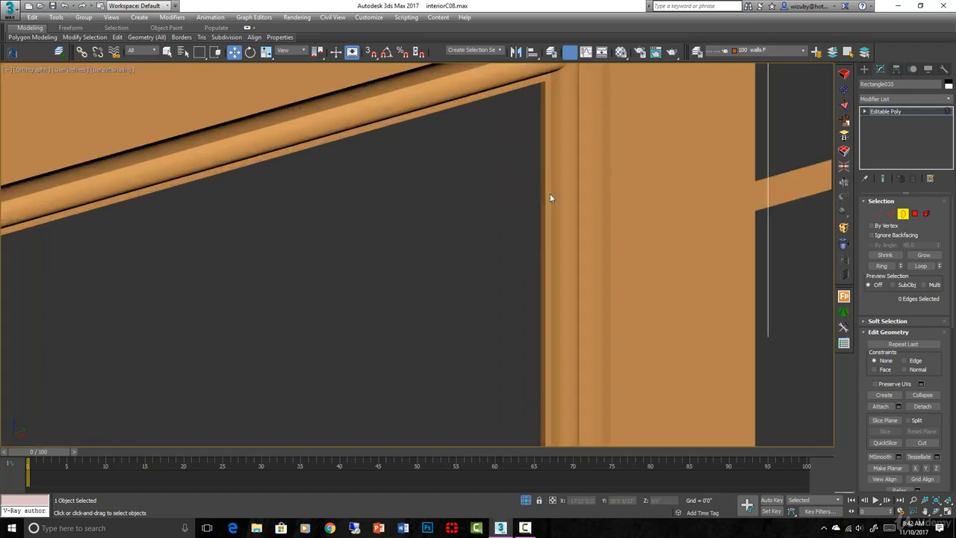
{"action": "scroll", "coordinate": [551, 198], "scroll_direction": "down", "scroll_amount": 5}
{"action": "middle_click_drag", "start_coordinate": [635, 233], "coordinate": [713, 228], "text": "alt"}
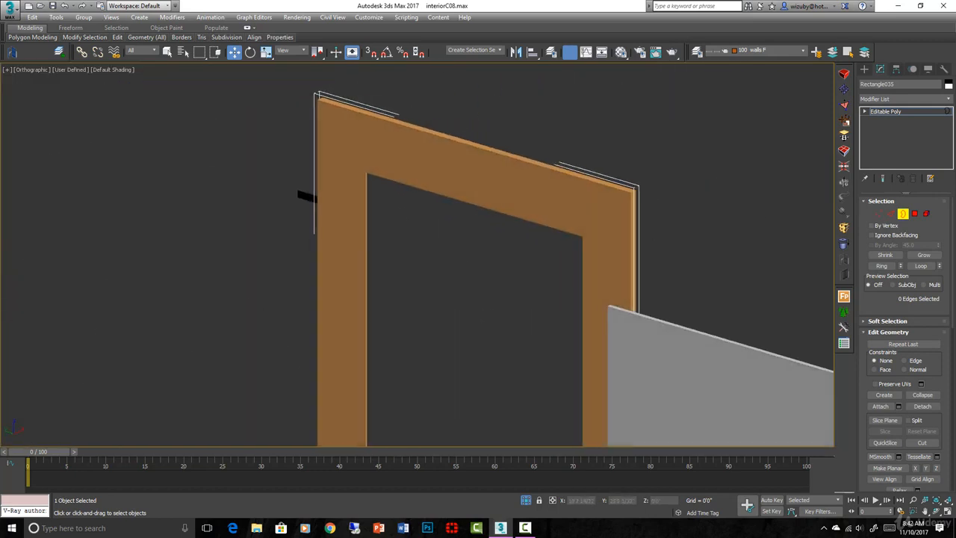
{"action": "left_click", "coordinate": [915, 215]}
{"action": "left_click", "coordinate": [369, 163]}
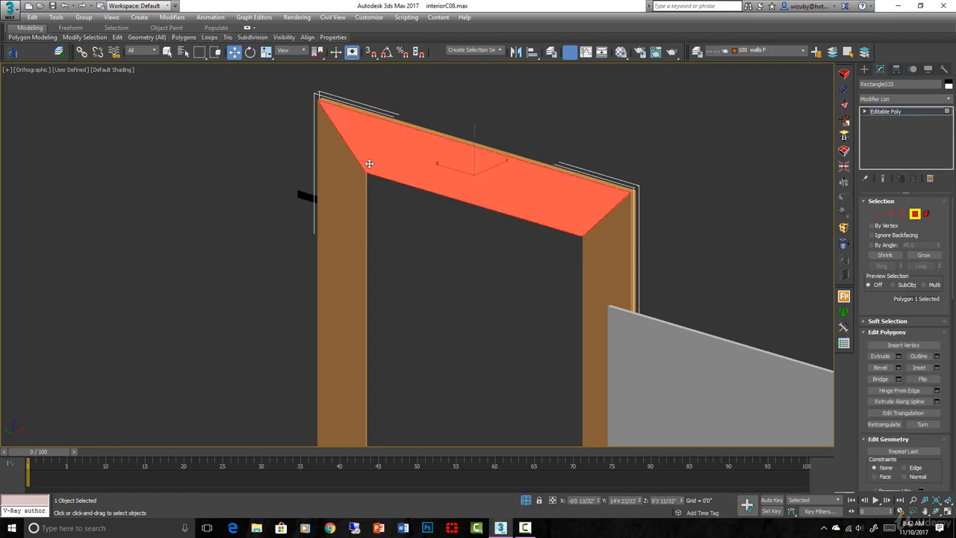
{"action": "left_click", "coordinate": [353, 181], "text": "ctrl"}
{"action": "left_click", "coordinate": [610, 223], "text": "ctrl"}
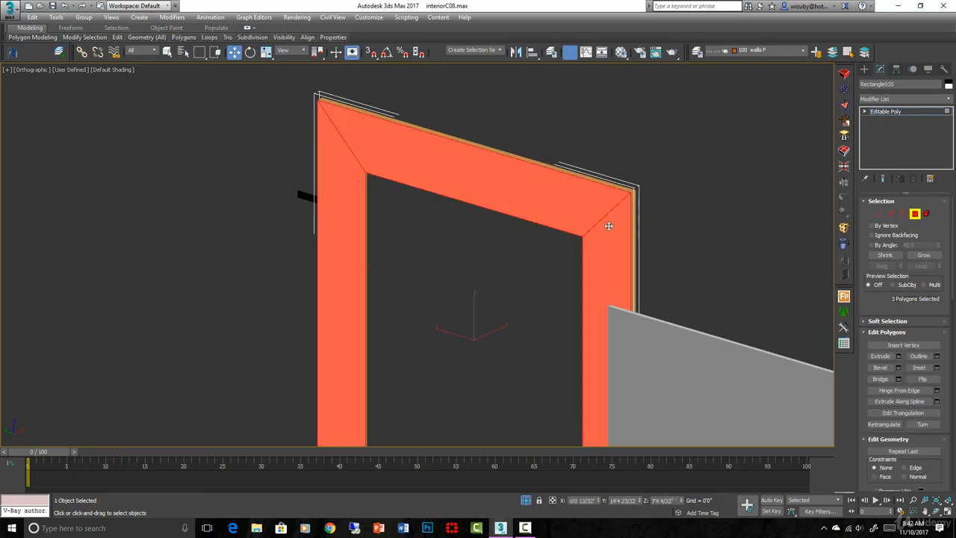
{"action": "middle_click_drag", "start_coordinate": [610, 222], "coordinate": [463, 321], "text": "alt"}
{"action": "left_click", "coordinate": [463, 329], "text": "ctrl"}
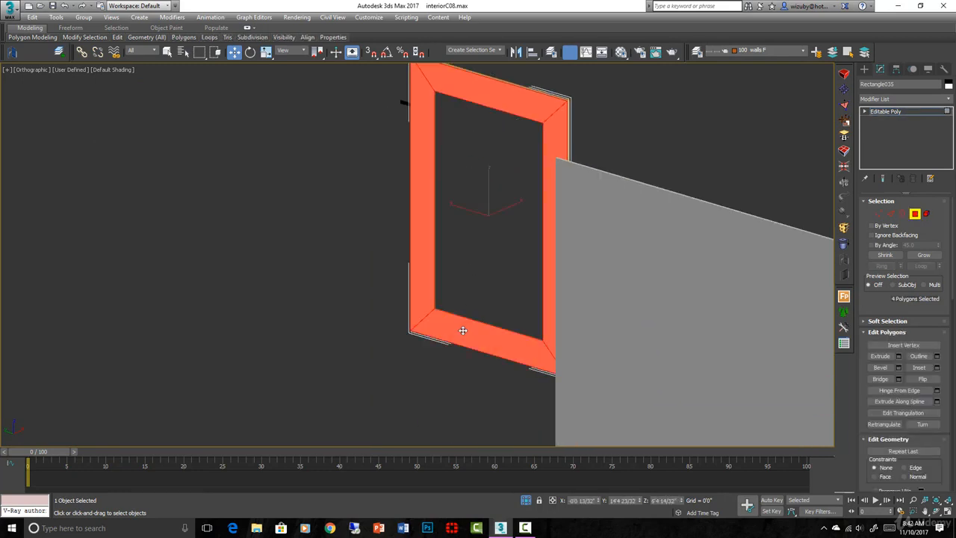
{"action": "key", "text": "Delete"}
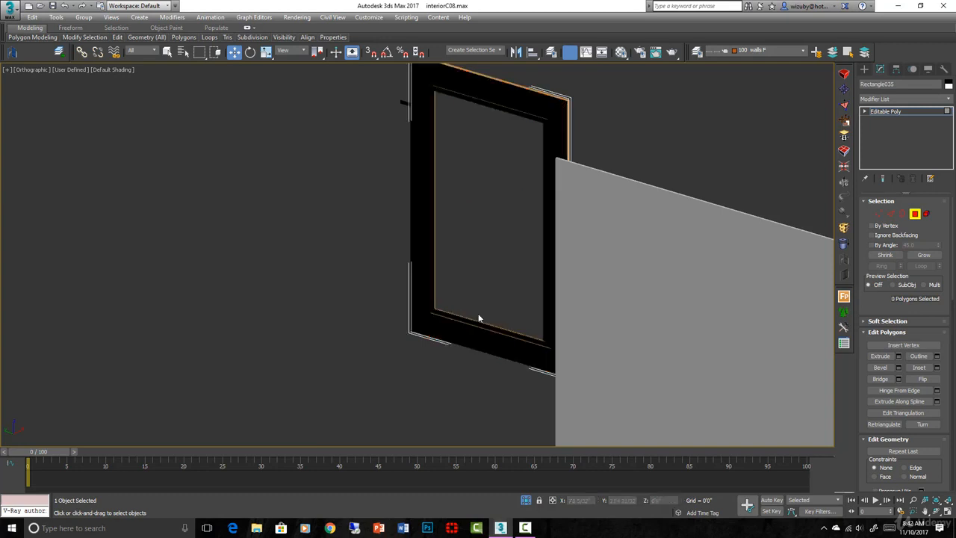
- Select the inner open border of the molding frame in Border mode and cap it to fill the panel
{"action": "left_click", "coordinate": [902, 215]}
{"action": "scroll", "coordinate": [436, 134], "scroll_direction": "up", "scroll_amount": 5}
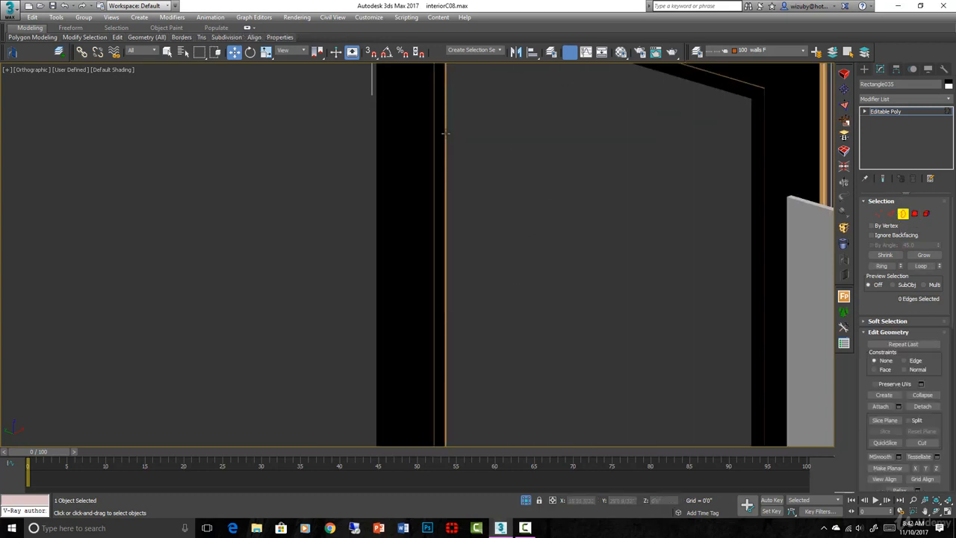
{"action": "left_click", "coordinate": [445, 133]}
{"action": "scroll", "coordinate": [565, 214], "scroll_direction": "down", "scroll_amount": 3}
{"action": "middle_click_drag", "start_coordinate": [565, 215], "coordinate": [452, 230], "text": "alt"}
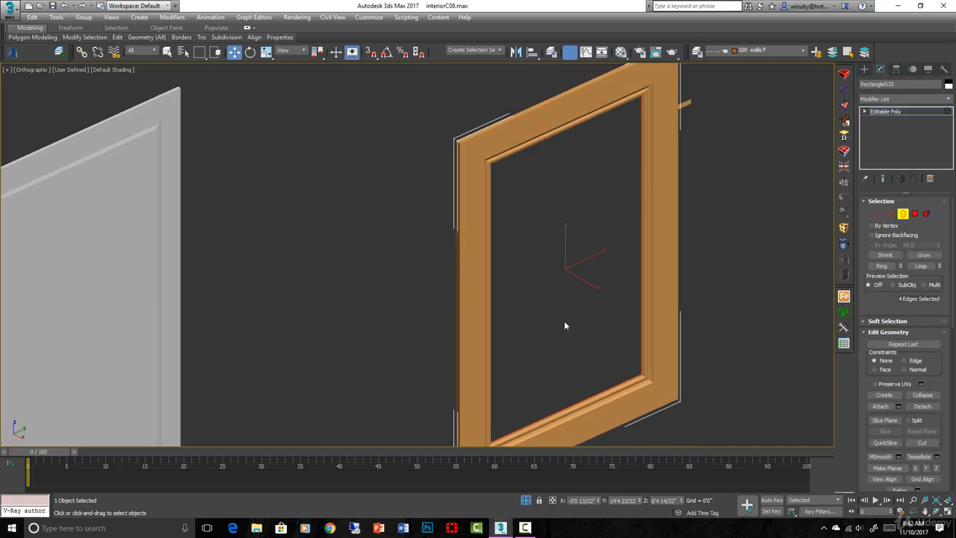
{"action": "scroll", "coordinate": [679, 406], "scroll_direction": "up", "scroll_amount": 4}
{"action": "middle_click_drag", "start_coordinate": [679, 406], "coordinate": [628, 372]}
{"action": "scroll", "coordinate": [933, 440], "scroll_direction": "down", "scroll_amount": 10}
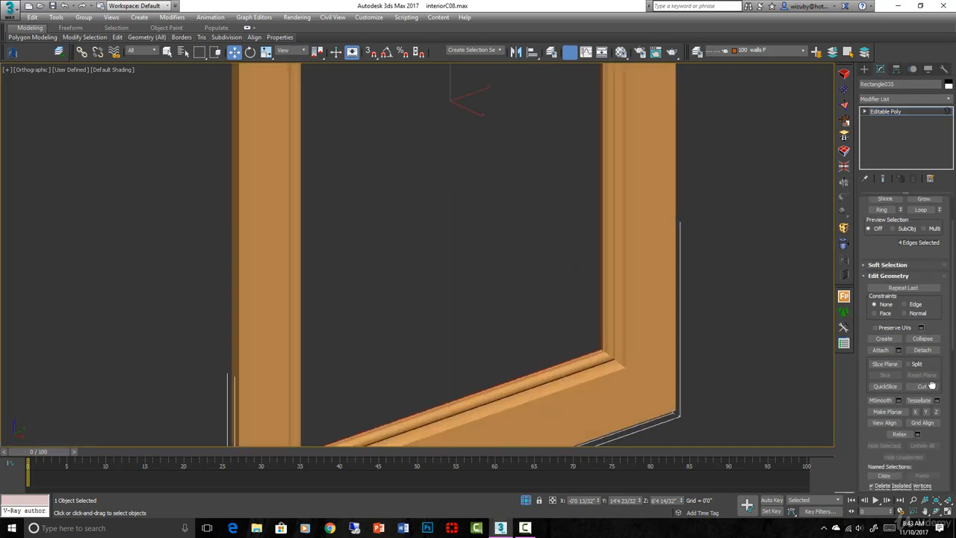
{"action": "left_click", "coordinate": [921, 420]}
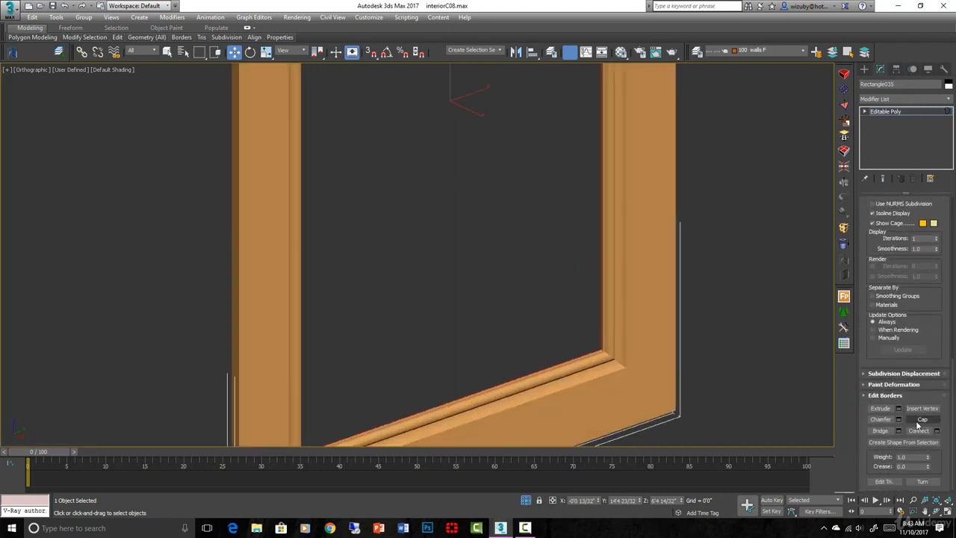
{"action": "scroll", "coordinate": [710, 318], "scroll_direction": "down", "scroll_amount": 5}
{"action": "middle_click_drag", "start_coordinate": [707, 320], "coordinate": [678, 312], "text": "alt"}
{"action": "key", "text": "shift+z"}
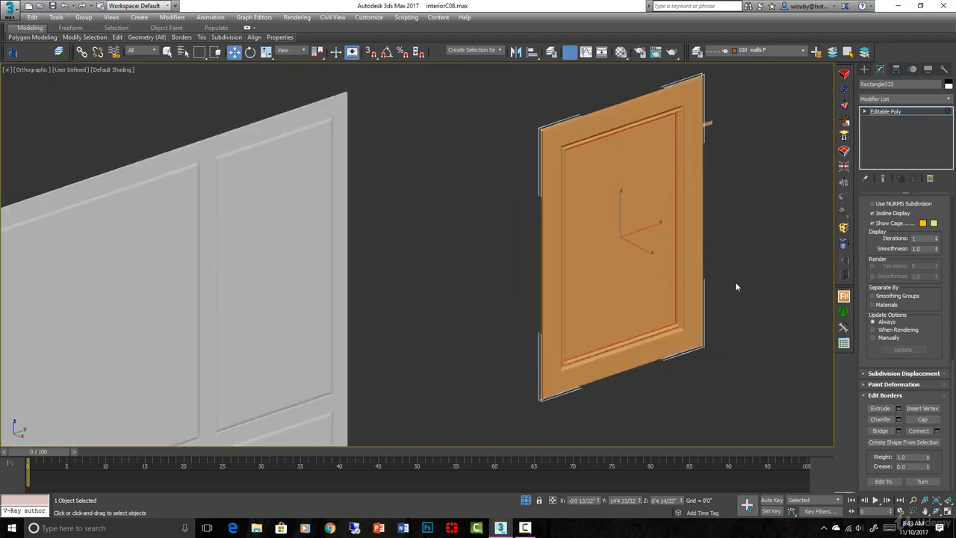
- In the Right view, move the vertices along the panel's right side inward to make the panel narrower
{"action": "key", "text": "f"}
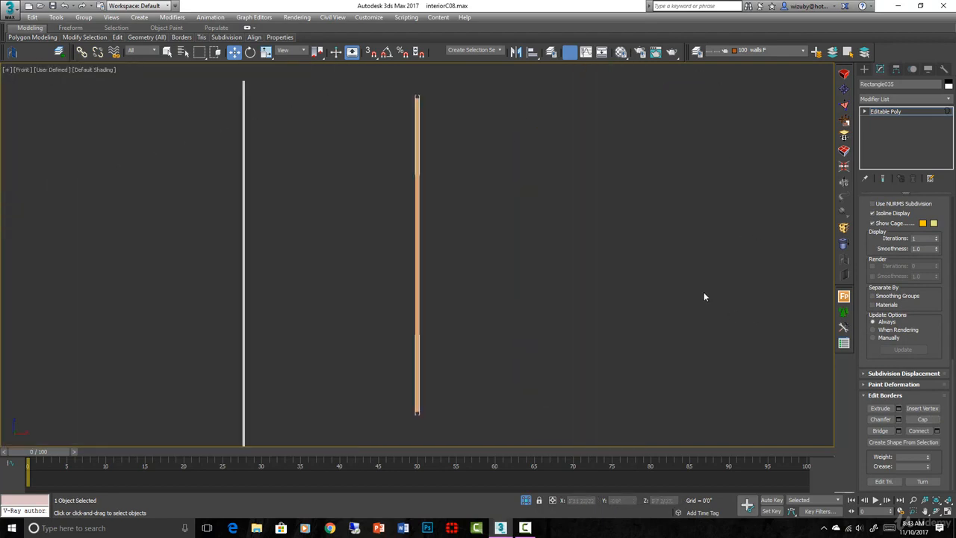
{"action": "key", "text": "r"}
{"action": "scroll", "coordinate": [689, 280], "scroll_direction": "down", "scroll_amount": 3}
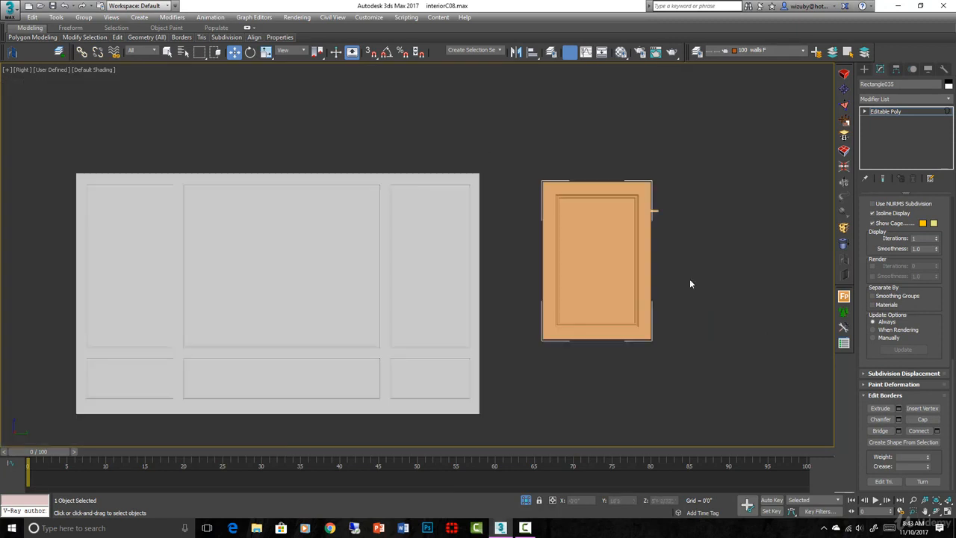
{"action": "left_click", "coordinate": [864, 111]}
{"action": "left_click", "coordinate": [885, 119]}
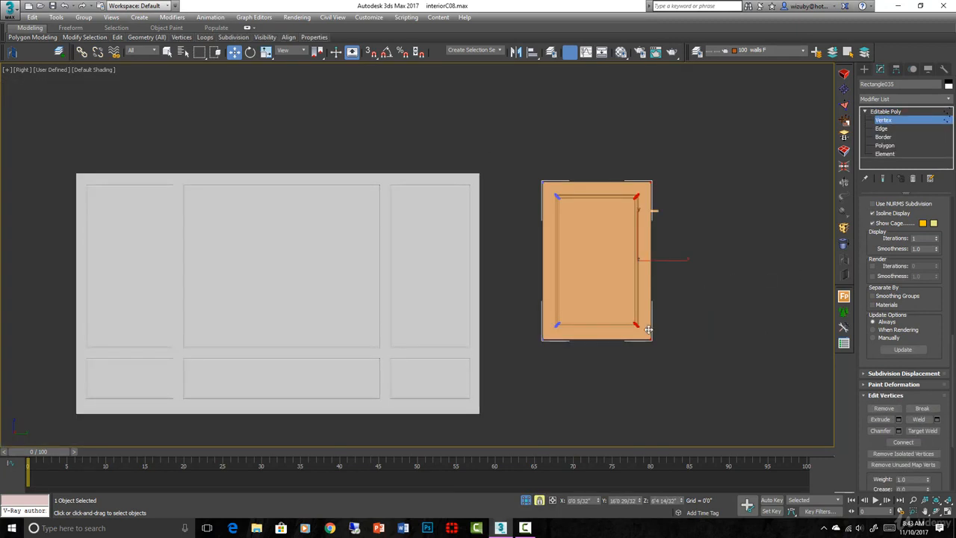
{"action": "left_click_drag", "start_coordinate": [648, 328], "coordinate": [626, 318]}
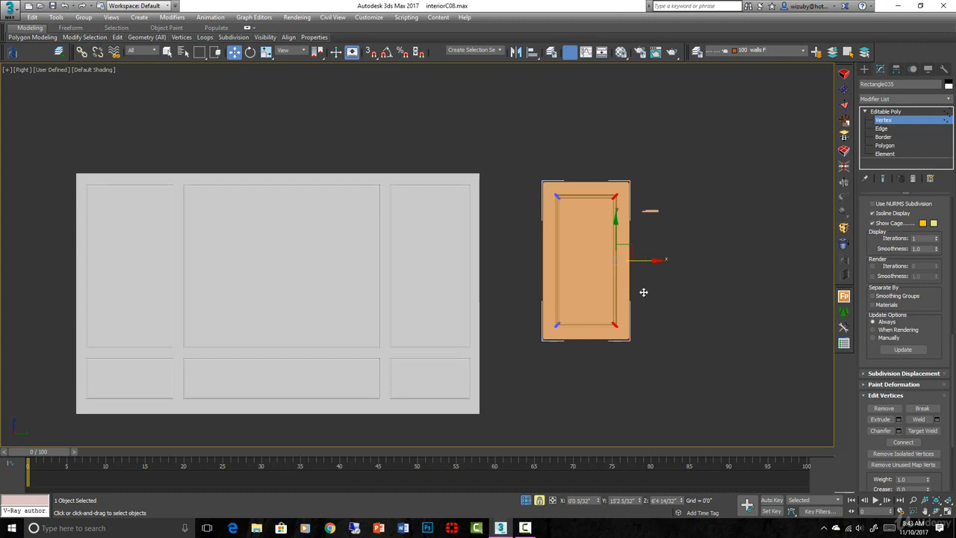
- Try stretching the panel wider and shifting its right-side vertices upward, and undo these moves
{"action": "left_click_drag", "start_coordinate": [619, 325], "coordinate": [653, 301]}
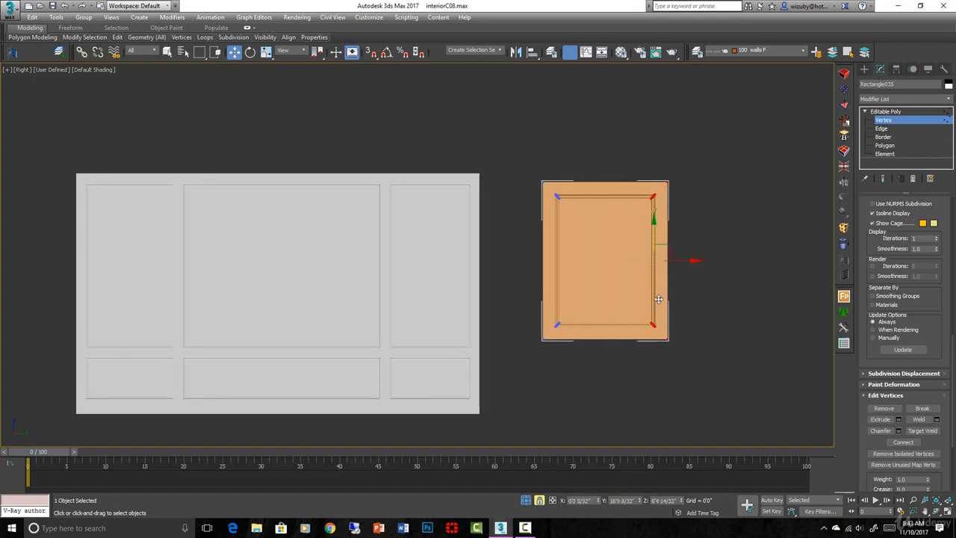
{"action": "left_click_drag", "start_coordinate": [653, 200], "coordinate": [687, 187]}
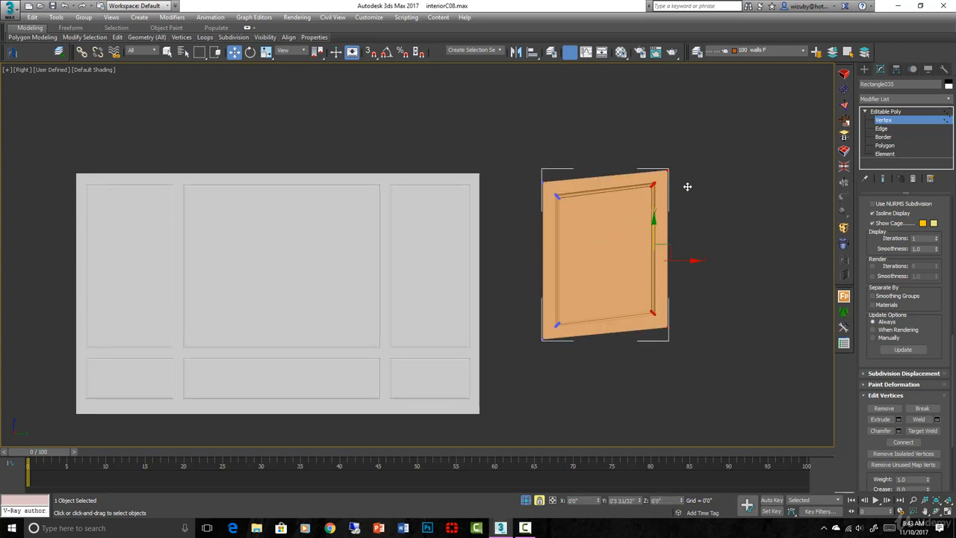
{"action": "key", "text": "ctrl+z"}
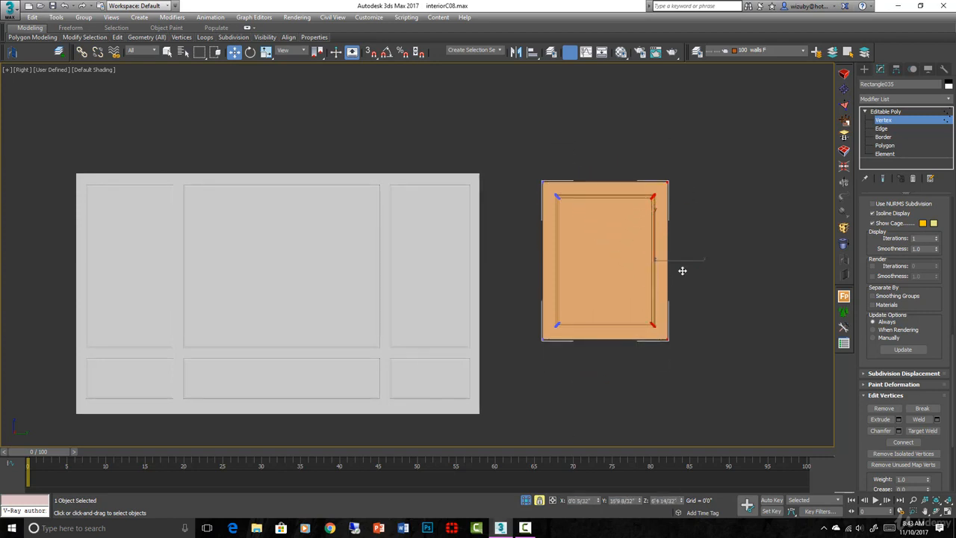
{"action": "key", "text": "ctrl+z"}
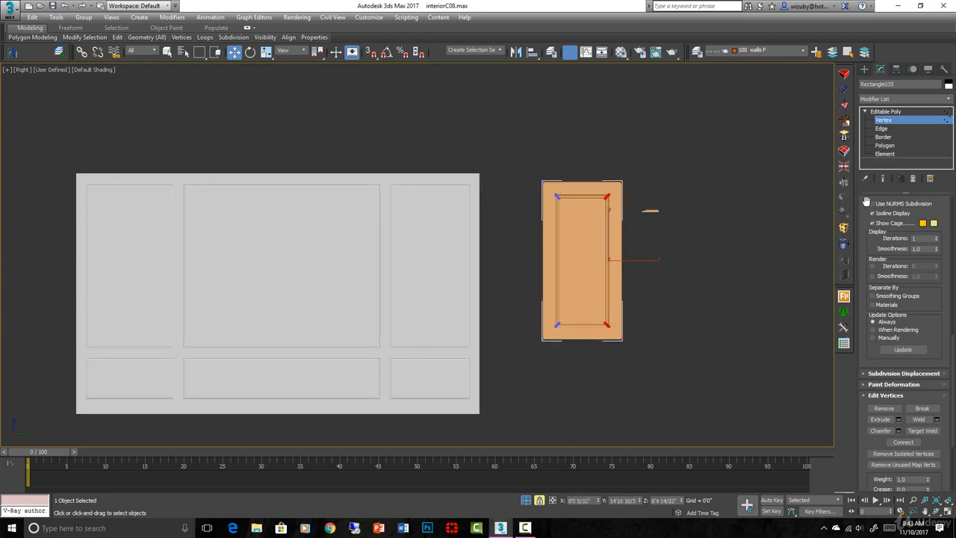
- Leave vertex editing and move the molding panel horizontally, farther away from the finished wall
{"action": "left_click", "coordinate": [884, 121]}
{"action": "left_click_drag", "start_coordinate": [598, 254], "coordinate": [446, 268]}
{"action": "key", "text": "F5"}
{"action": "scroll", "coordinate": [485, 359], "scroll_direction": "down", "scroll_amount": 2}
{"action": "middle_click_drag", "start_coordinate": [475, 332], "coordinate": [391, 309]}
{"action": "left_click_drag", "start_coordinate": [392, 308], "coordinate": [644, 296]}
{"action": "left_click_drag", "start_coordinate": [570, 249], "coordinate": [494, 209]}
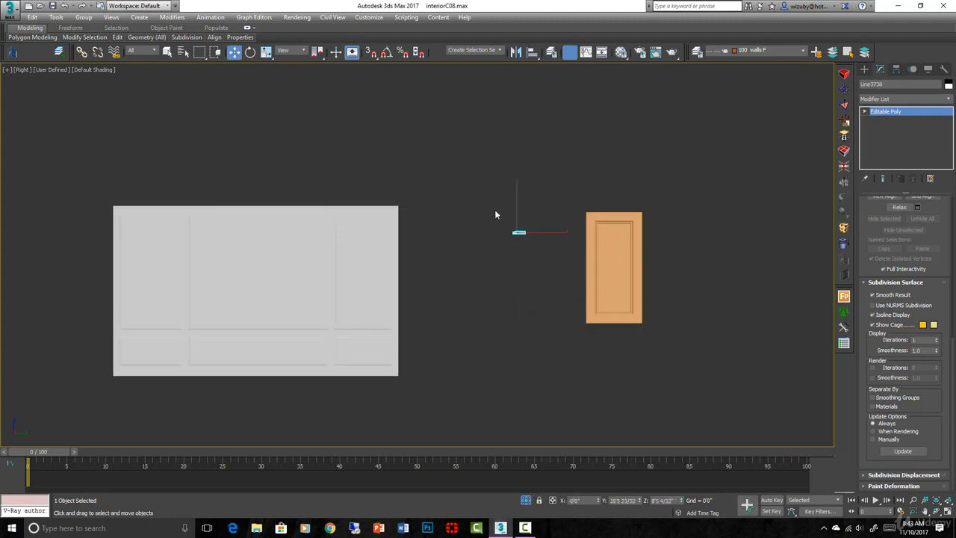
- Clone the panel to an element on its left and snap the copy flush against the original panel's edge
{"action": "left_click", "coordinate": [604, 259]}
{"action": "scroll", "coordinate": [600, 252], "scroll_direction": "up", "scroll_amount": 2}
{"action": "key", "text": "5"}
{"action": "left_click", "coordinate": [599, 250]}
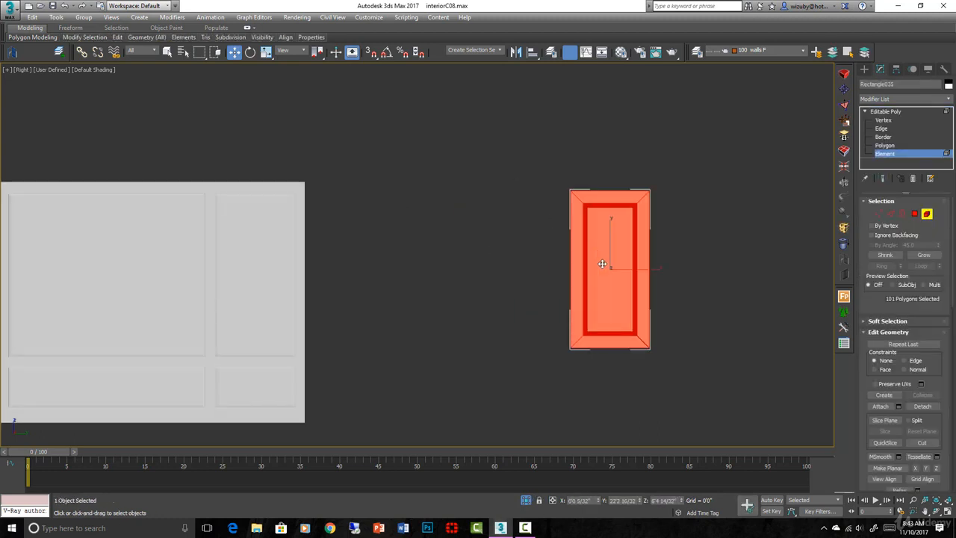
{"action": "left_click_drag", "start_coordinate": [604, 264], "coordinate": [514, 267], "text": "shift"}
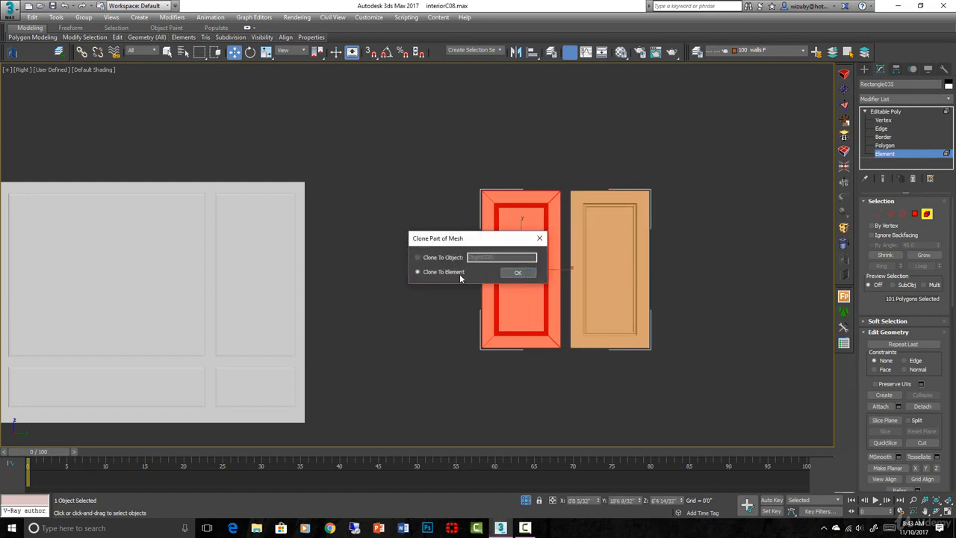
{"action": "left_click", "coordinate": [517, 273]}
{"action": "scroll", "coordinate": [582, 349], "scroll_direction": "up", "scroll_amount": 5}
{"action": "key", "text": "s"}
{"action": "left_click_drag", "start_coordinate": [520, 341], "coordinate": [542, 341]}
{"action": "scroll", "coordinate": [598, 322], "scroll_direction": "down", "scroll_amount": 4}
{"action": "scroll", "coordinate": [599, 322], "scroll_direction": "down", "scroll_amount": 2}
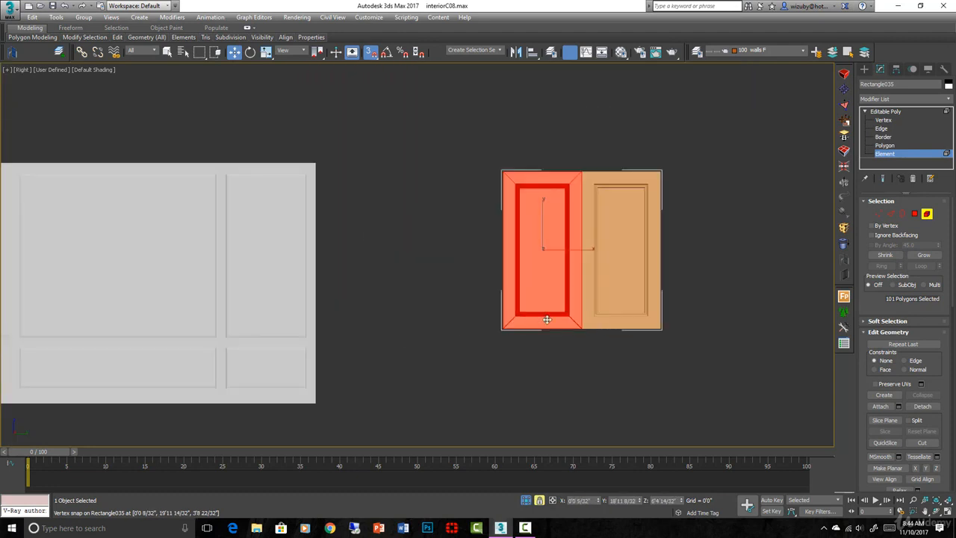
- Clone a third panel to an element and snap it flush to the left end of the row
{"action": "left_click_drag", "start_coordinate": [551, 322], "coordinate": [451, 322], "text": "shift"}
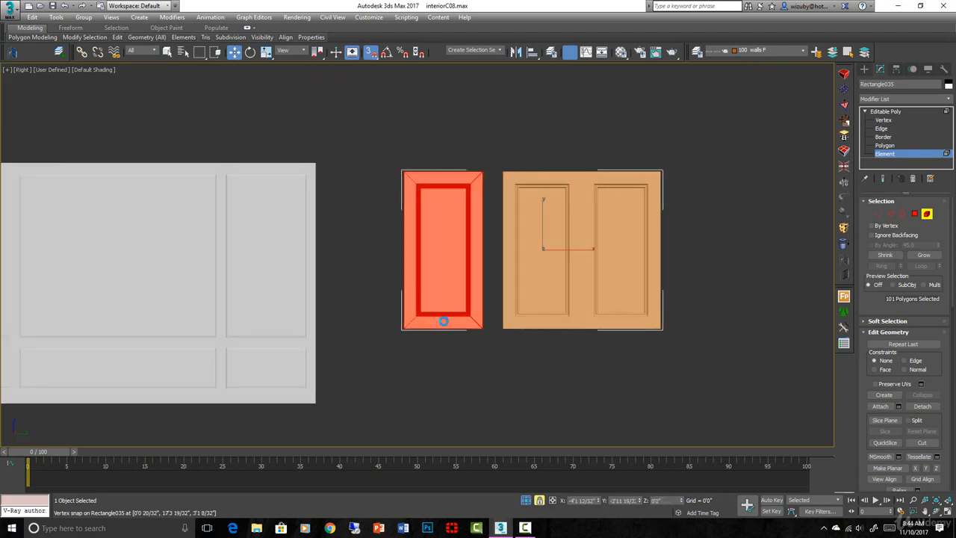
{"action": "left_click", "coordinate": [518, 273]}
{"action": "scroll", "coordinate": [510, 325], "scroll_direction": "up", "scroll_amount": 4}
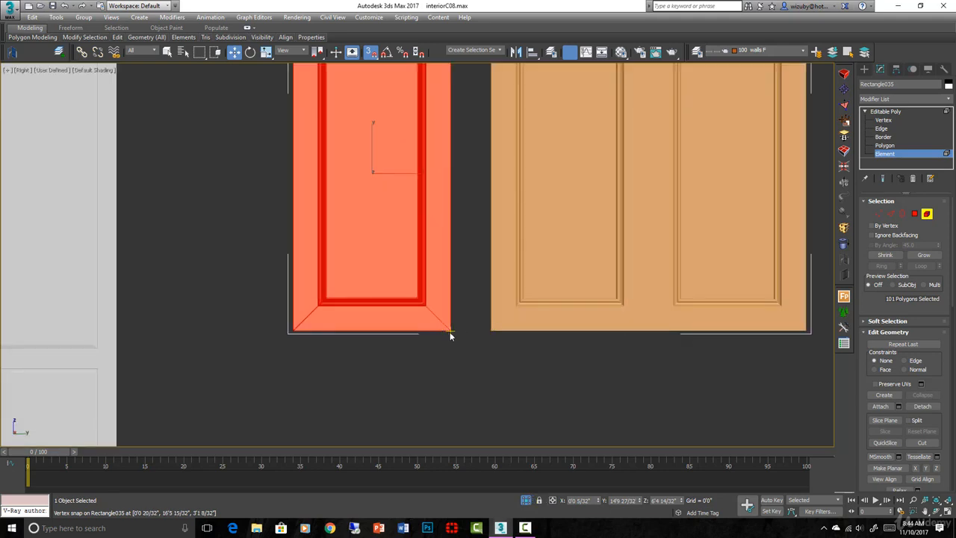
{"action": "middle_click_drag", "start_coordinate": [451, 329], "coordinate": [483, 329]}
{"action": "scroll", "coordinate": [552, 310], "scroll_direction": "down", "scroll_amount": 5}
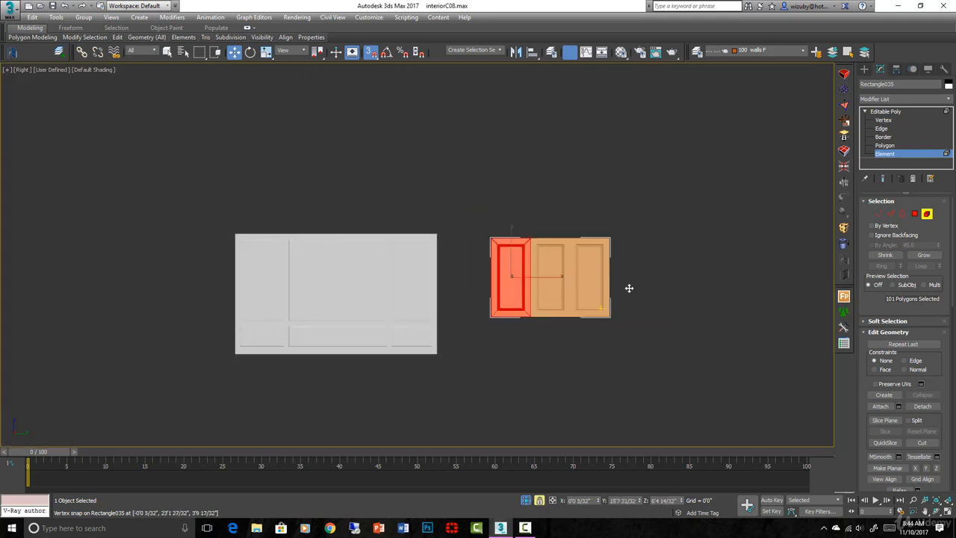
- Move the vertices of the left panel and the middle panel's left side outward to widen the middle panel
{"action": "left_click", "coordinate": [879, 214]}
{"action": "scroll", "coordinate": [548, 230], "scroll_direction": "up", "scroll_amount": 2}
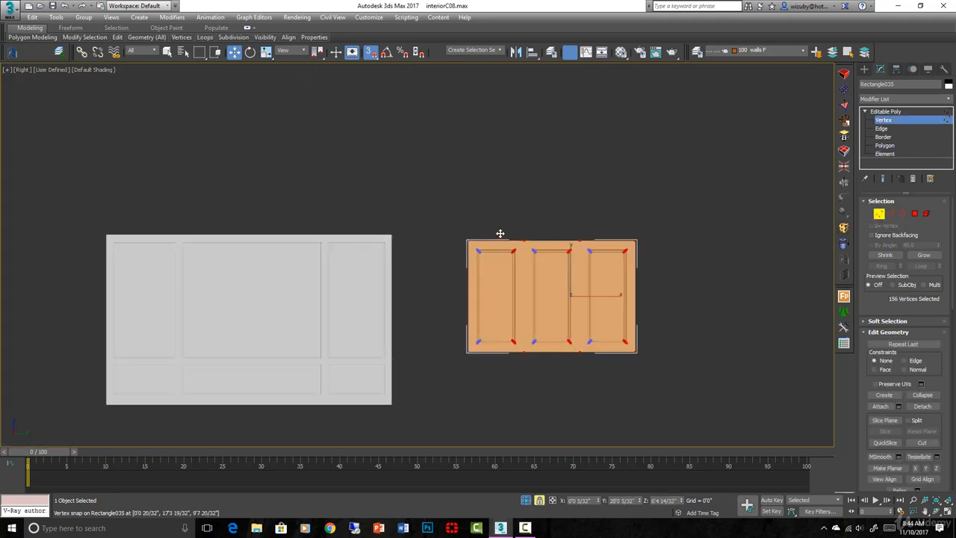
{"action": "left_click_drag", "start_coordinate": [455, 220], "coordinate": [470, 338]}
{"action": "middle_click_drag", "start_coordinate": [631, 380], "coordinate": [652, 346]}
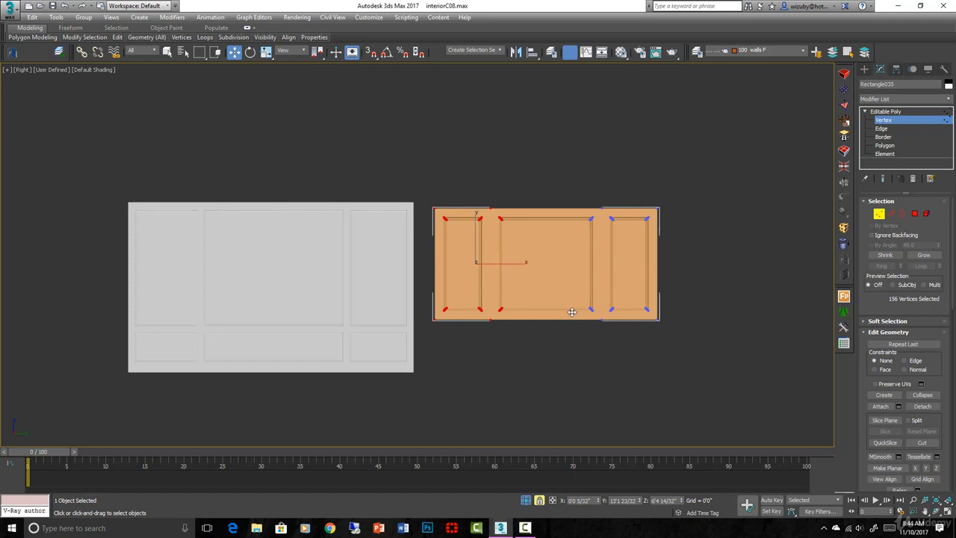
- Clone all three panel elements downward as elements and snap the second row flush beneath the first
{"action": "left_click", "coordinate": [925, 213], "text": "ctrl"}
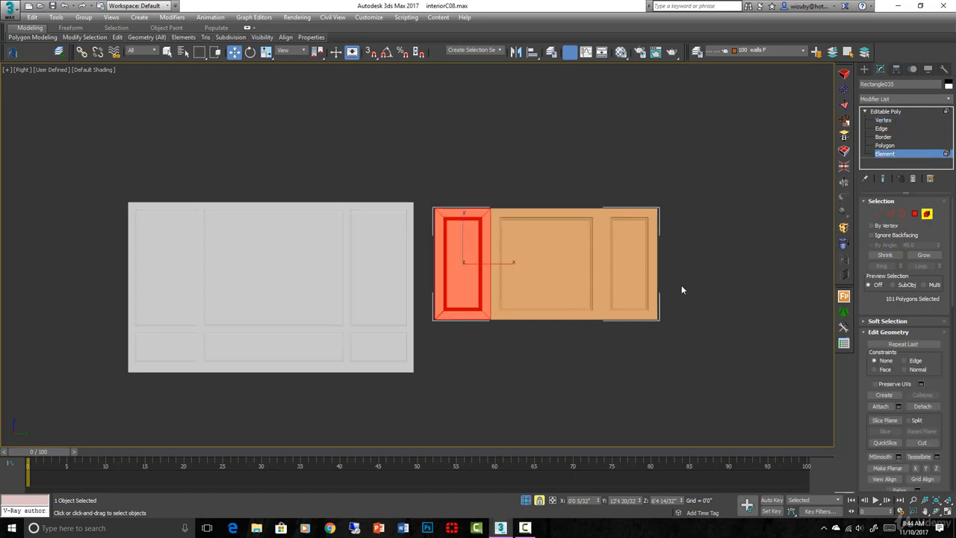
{"action": "mouse_move", "coordinate": [492, 276]}
{"action": "left_mouse_down", "text": "ctrl"}
{"action": "mouse_move", "coordinate": [516, 271]}
{"action": "mouse_move", "coordinate": [518, 384]}
{"action": "left_mouse_up", "text": "ctrl"}
{"action": "left_click", "coordinate": [521, 272]}
{"action": "scroll", "coordinate": [688, 320], "scroll_direction": "up", "scroll_amount": 4}
{"action": "scroll", "coordinate": [570, 299], "scroll_direction": "up", "scroll_amount": 3}
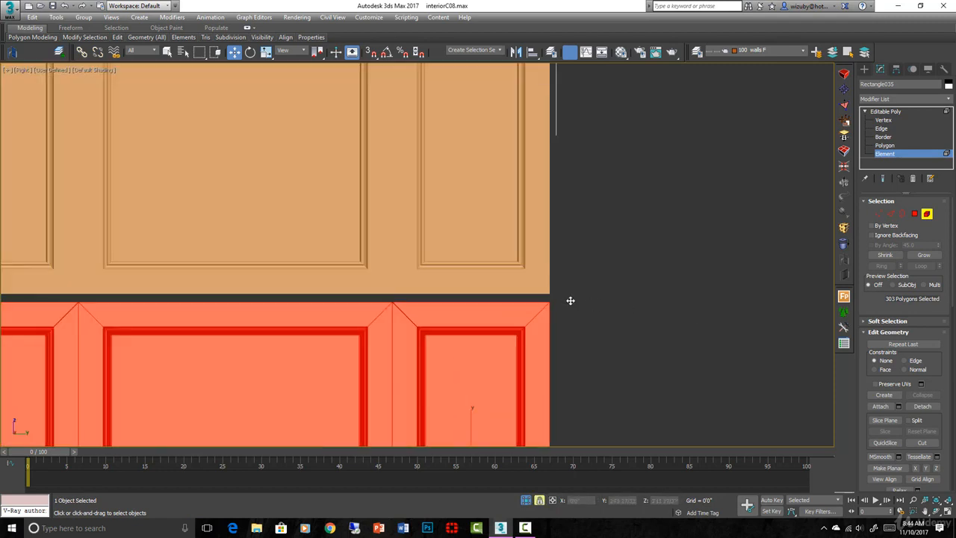
{"action": "scroll", "coordinate": [555, 289], "scroll_direction": "down", "scroll_amount": 3}
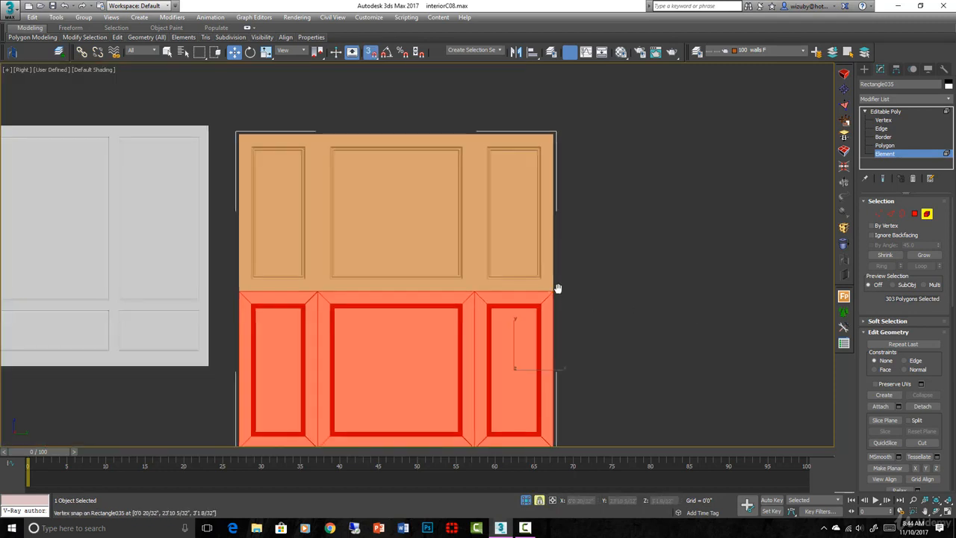
{"action": "middle_click_drag", "start_coordinate": [557, 288], "coordinate": [565, 247]}
{"action": "key", "text": "s"}
{"action": "key", "text": "s"}
{"action": "key", "text": "s"}
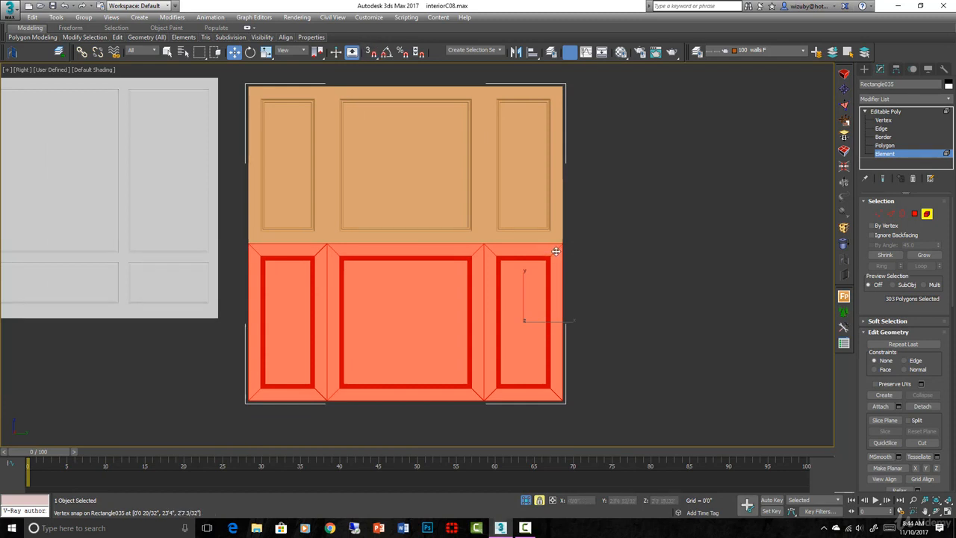
{"action": "left_click", "coordinate": [371, 52]}
{"action": "left_click_drag", "start_coordinate": [377, 53], "coordinate": [375, 90]}
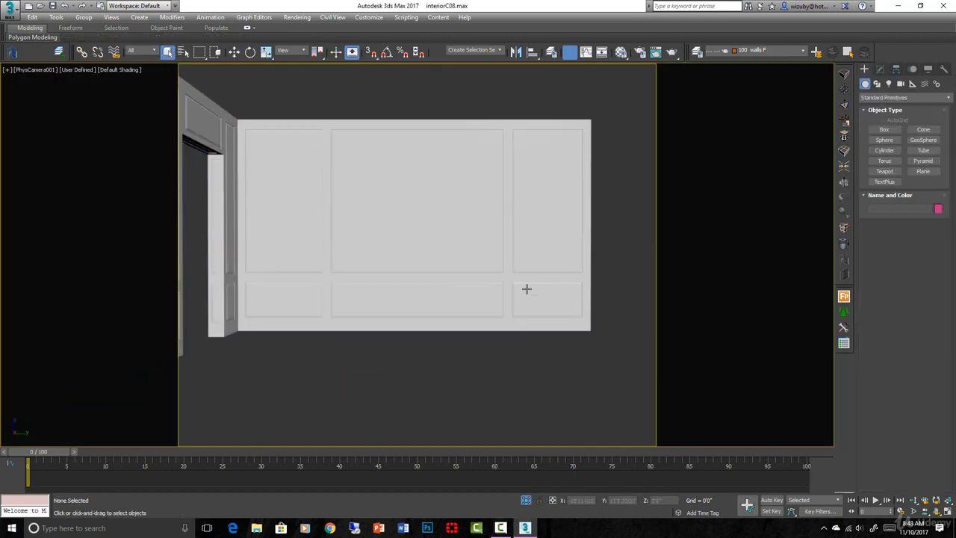
- Select the finished panelled wall and examine its molding corners up close, with and without edged faces
{"action": "middle_click_drag", "start_coordinate": [527, 286], "coordinate": [532, 321]}
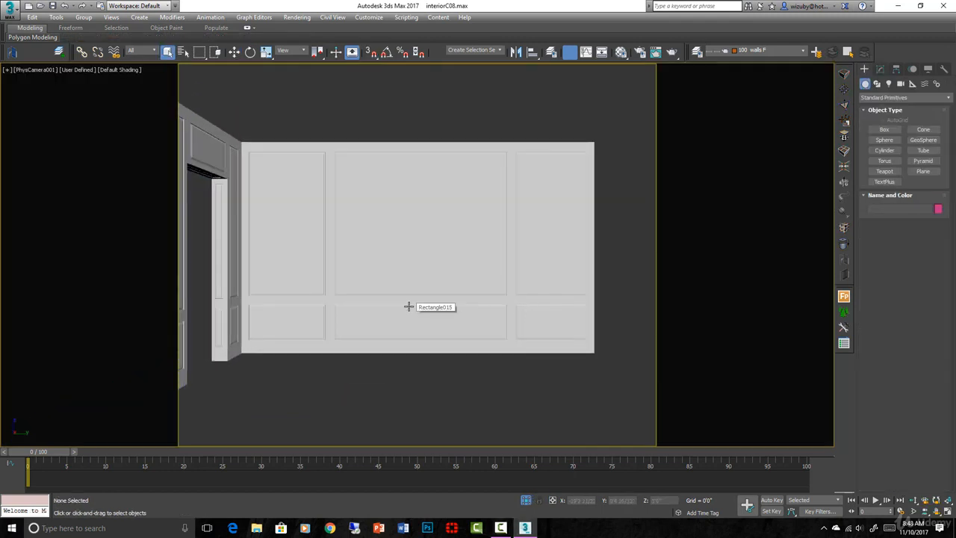
{"action": "left_click", "coordinate": [432, 298]}
{"action": "key", "text": "t"}
{"action": "key", "text": "r"}
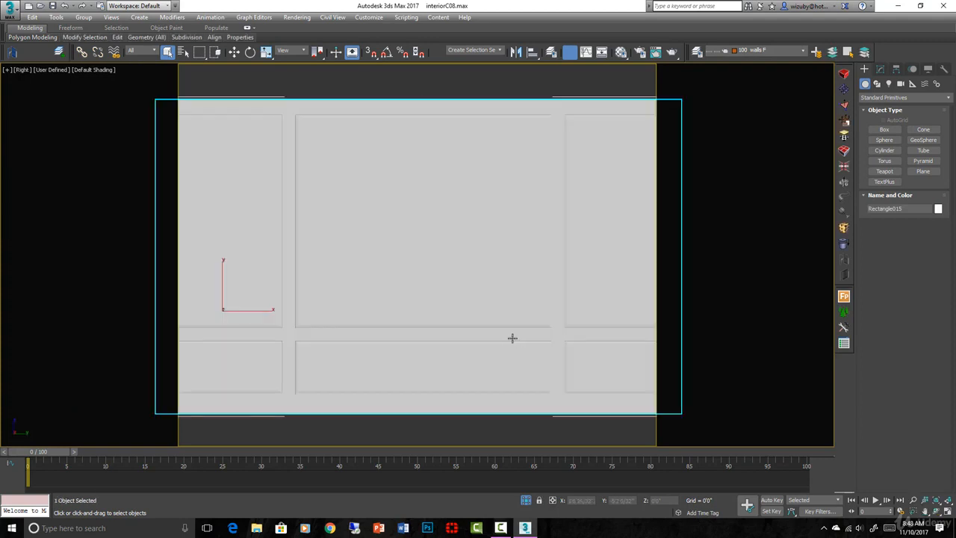
{"action": "scroll", "coordinate": [471, 316], "scroll_direction": "down", "scroll_amount": 2}
{"action": "key", "text": "F4"}
{"action": "scroll", "coordinate": [521, 313], "scroll_direction": "up", "scroll_amount": 2}
{"action": "middle_click_drag", "start_coordinate": [520, 314], "coordinate": [540, 330], "text": "alt"}
{"action": "scroll", "coordinate": [506, 312], "scroll_direction": "up", "scroll_amount": 5}
{"action": "scroll", "coordinate": [446, 257], "scroll_direction": "up", "scroll_amount": 3}
{"action": "key", "text": "F4"}
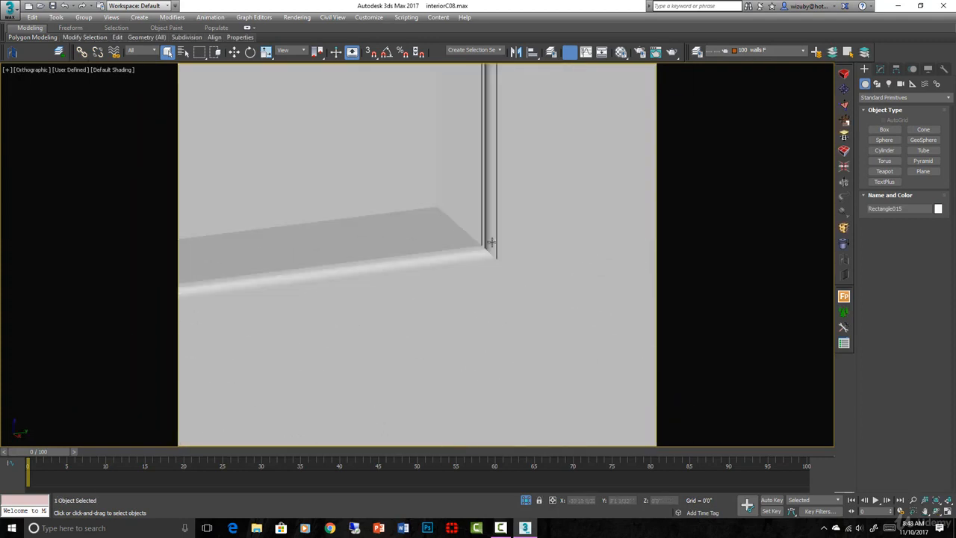
{"action": "key", "text": "F4"}
{"action": "key", "text": "F4"}
{"action": "scroll", "coordinate": [531, 258], "scroll_direction": "down", "scroll_amount": 8}
{"action": "middle_click_drag", "start_coordinate": [519, 301], "coordinate": [472, 305], "text": "alt"}
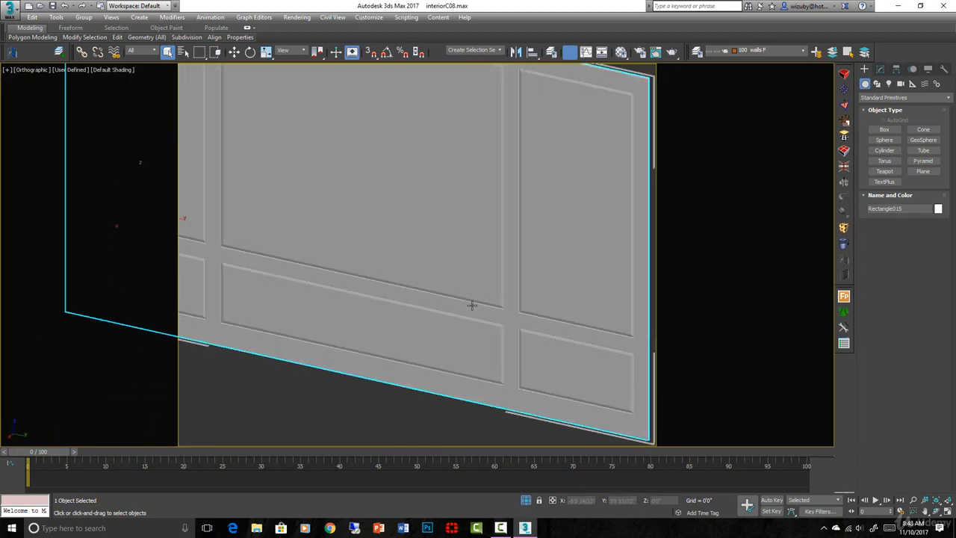
- Examine how the panelling continues around the doorway and room corner, selecting the wall with the door opening
{"action": "scroll", "coordinate": [219, 262], "scroll_direction": "down", "scroll_amount": 4}
{"action": "middle_click_drag", "start_coordinate": [219, 262], "coordinate": [510, 337]}
{"action": "scroll", "coordinate": [516, 283], "scroll_direction": "up", "scroll_amount": 4}
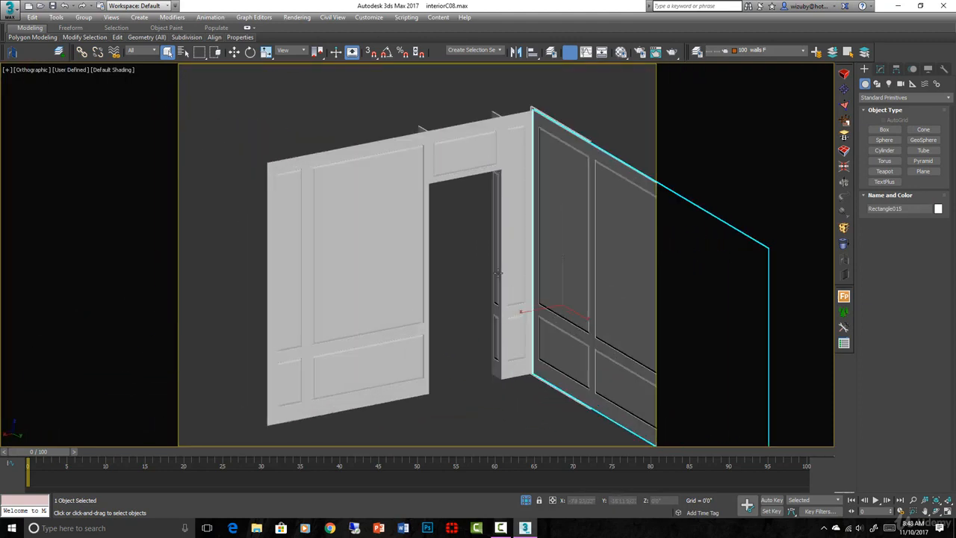
{"action": "scroll", "coordinate": [553, 306], "scroll_direction": "down", "scroll_amount": 2}
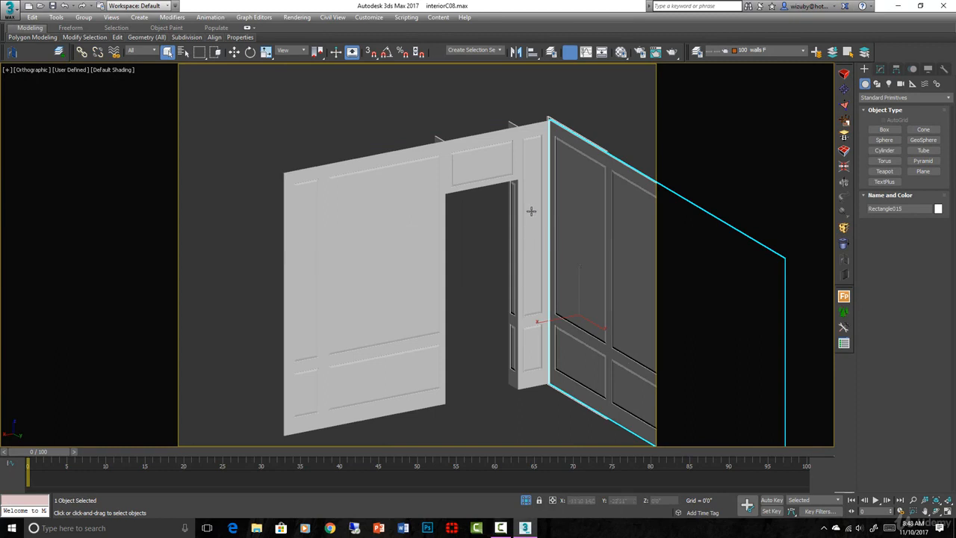
{"action": "middle_click_drag", "start_coordinate": [539, 345], "coordinate": [502, 278], "text": "alt"}
{"action": "scroll", "coordinate": [486, 322], "scroll_direction": "up", "scroll_amount": 3}
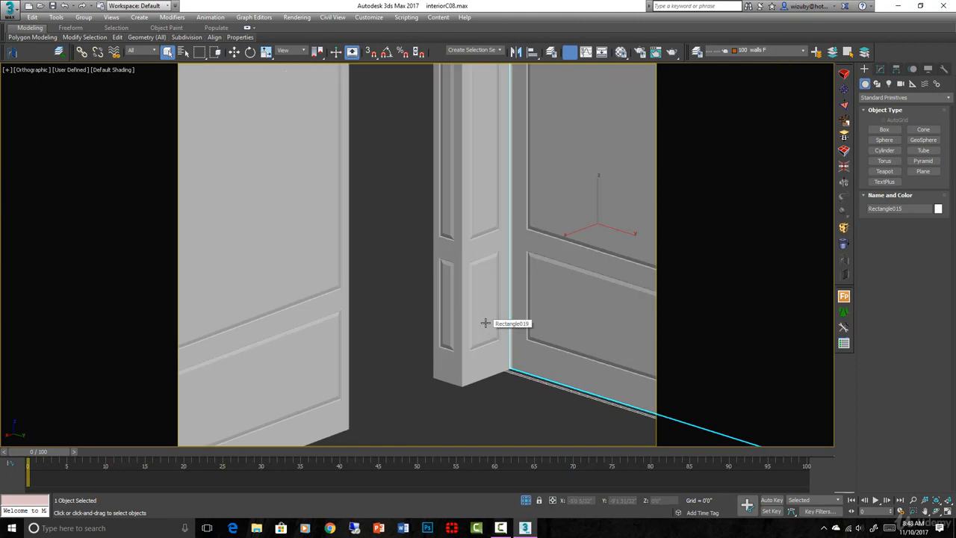
{"action": "left_click", "coordinate": [485, 323]}
{"action": "scroll", "coordinate": [493, 324], "scroll_direction": "down", "scroll_amount": 3}
{"action": "middle_click_drag", "start_coordinate": [484, 313], "coordinate": [465, 373], "text": "alt"}
{"action": "scroll", "coordinate": [471, 365], "scroll_direction": "up", "scroll_amount": 4}
{"action": "scroll", "coordinate": [453, 334], "scroll_direction": "down", "scroll_amount": 2}
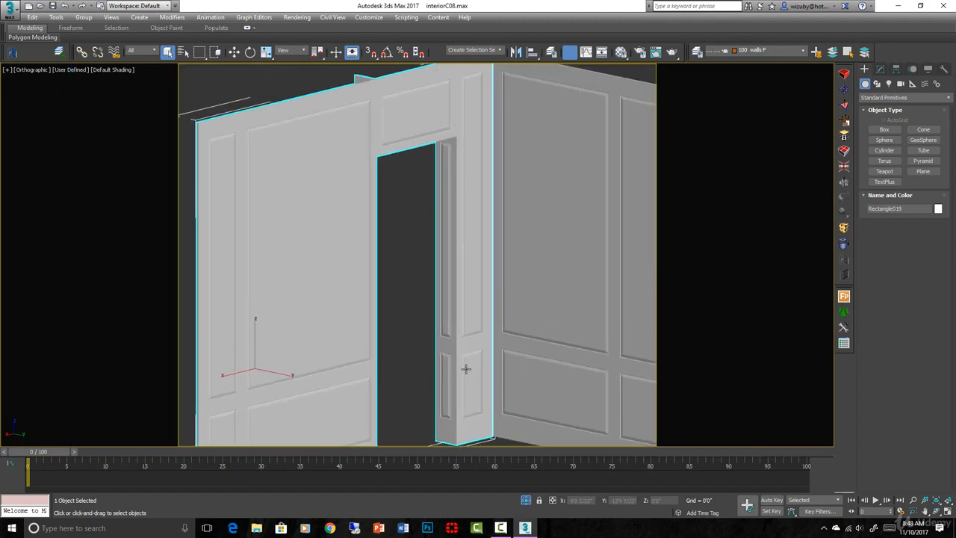
- Select the narrow upper and lower panel elements at the free end of the doorway wall
{"action": "mouse_move", "coordinate": [461, 273]}
{"action": "middle_mouse_down", "text": "alt"}
{"action": "mouse_move", "coordinate": [463, 231]}
{"action": "mouse_move", "coordinate": [461, 282]}
{"action": "middle_mouse_up", "text": "alt"}
{"action": "scroll", "coordinate": [717, 112], "scroll_direction": "down", "scroll_amount": 3}
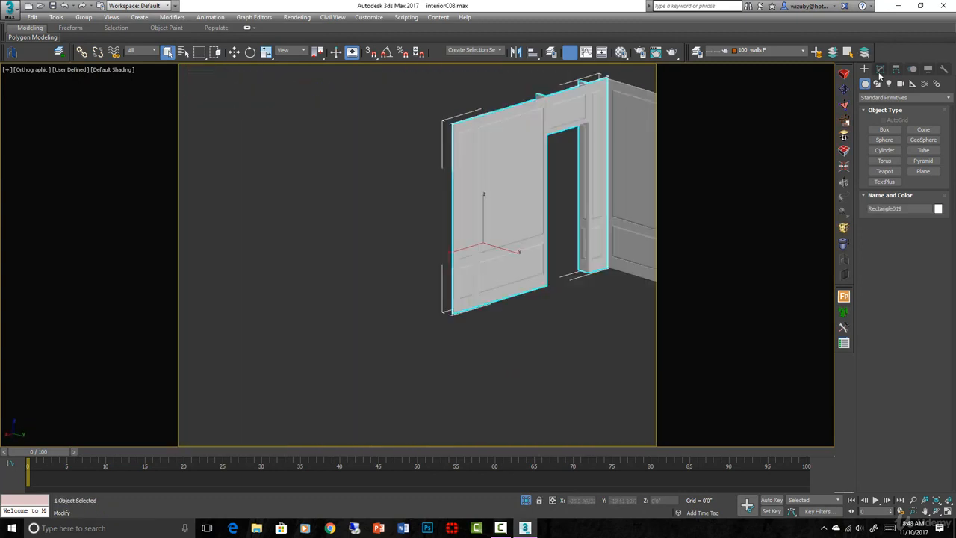
{"action": "left_click", "coordinate": [880, 70]}
{"action": "left_click", "coordinate": [886, 120]}
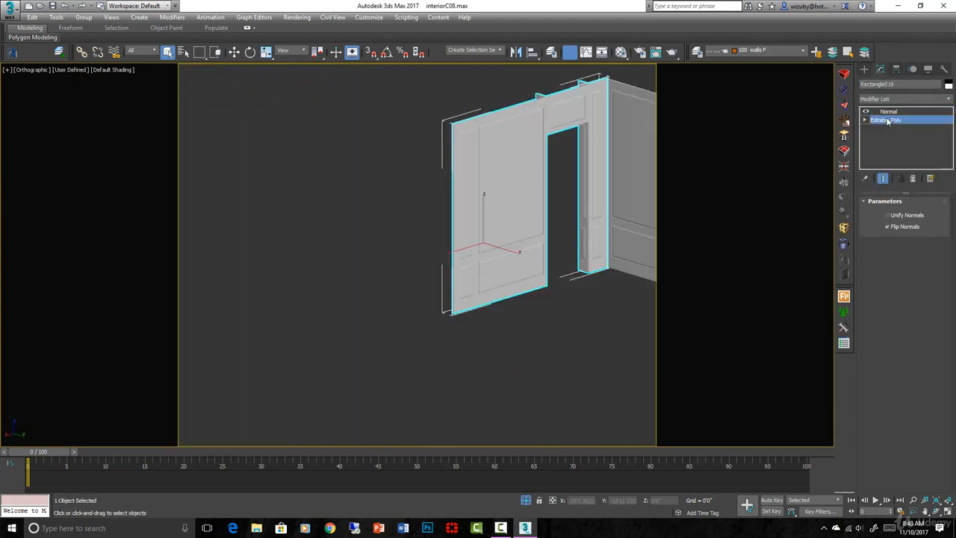
{"action": "left_click", "coordinate": [927, 215]}
{"action": "scroll", "coordinate": [419, 215], "scroll_direction": "up", "scroll_amount": 3}
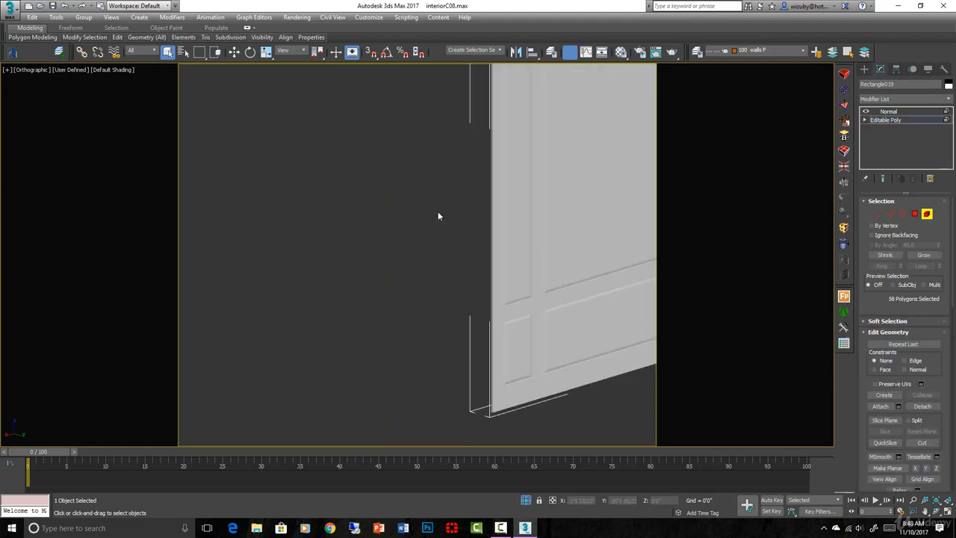
{"action": "left_click", "coordinate": [529, 198]}
{"action": "left_click", "coordinate": [516, 337], "text": "ctrl"}
- Clone the two narrow panels as elements beyond the wall's free end and rotate the copies perpendicular to the wall
{"action": "key", "text": "w"}
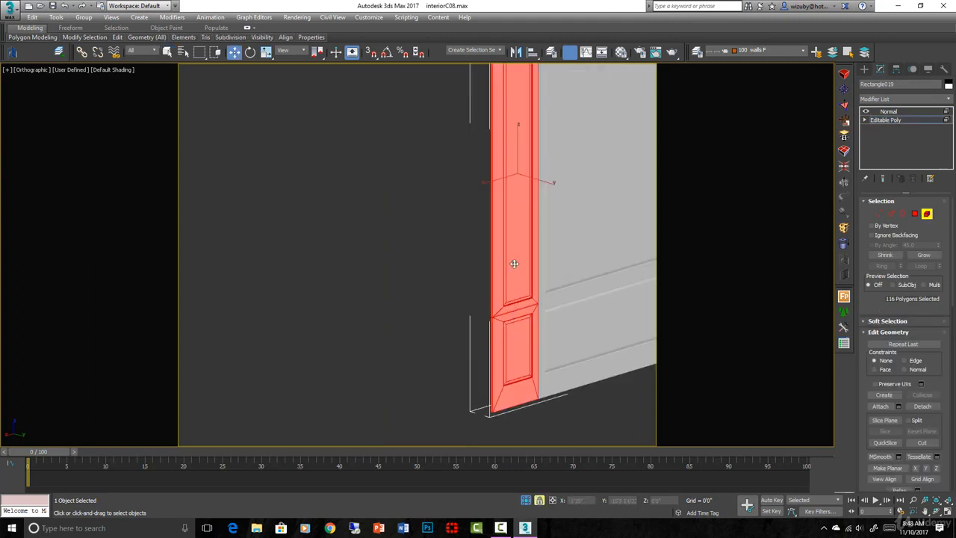
{"action": "mouse_move", "coordinate": [514, 264]}
{"action": "left_mouse_down", "text": "shift"}
{"action": "mouse_move", "coordinate": [454, 287]}
{"action": "mouse_move", "coordinate": [367, 300]}
{"action": "mouse_move", "coordinate": [381, 302]}
{"action": "left_mouse_up", "text": "shift"}
{"action": "key", "text": "Return"}
{"action": "key", "text": "e"}
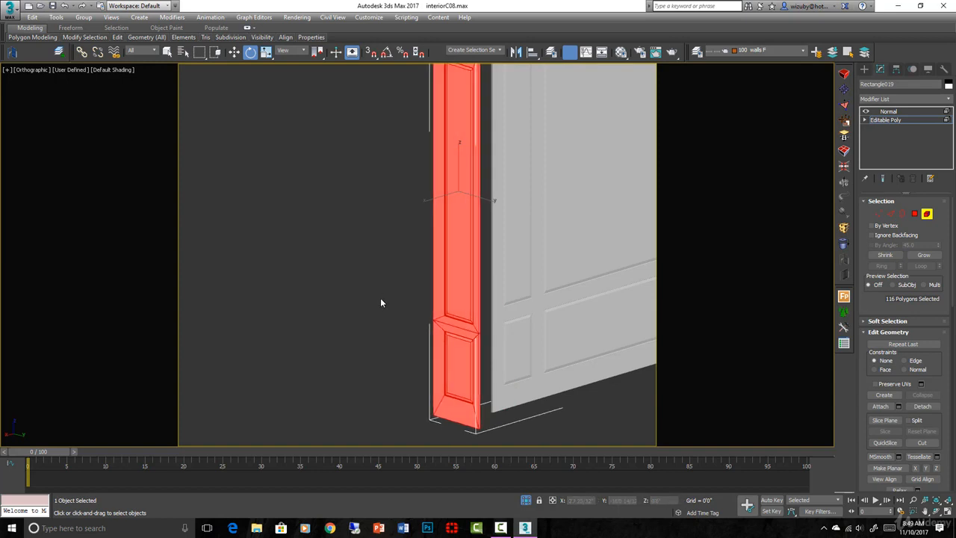
- Snap the rotated panel copies by vertex to the free end of the doorway wall to form a return corner
{"action": "key", "text": "t"}
{"action": "scroll", "coordinate": [482, 286], "scroll_direction": "down", "scroll_amount": 5}
{"action": "scroll", "coordinate": [430, 243], "scroll_direction": "up", "scroll_amount": 4}
{"action": "key", "text": "w"}
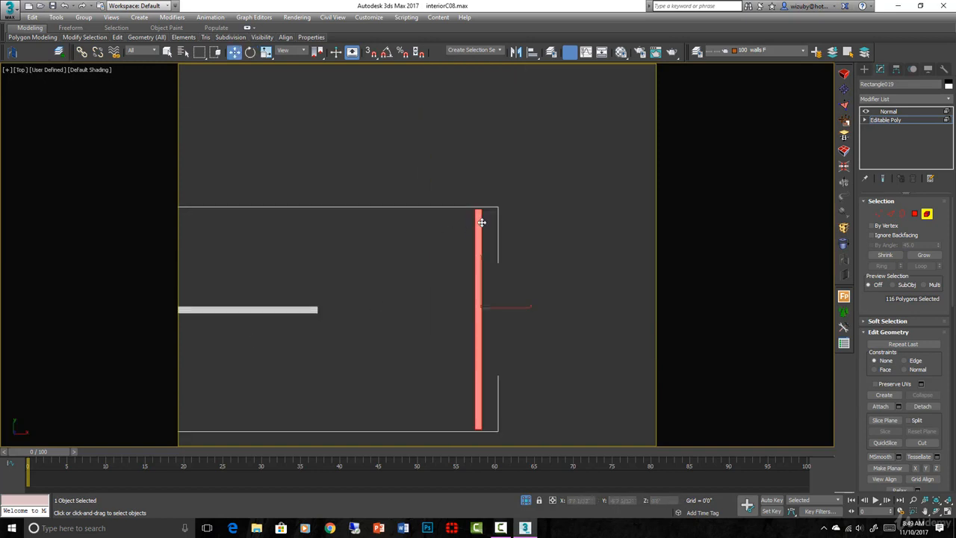
{"action": "key", "text": "s"}
{"action": "left_click_drag", "start_coordinate": [471, 209], "coordinate": [324, 306]}
{"action": "middle_click_drag", "start_coordinate": [393, 301], "coordinate": [271, 296], "text": "alt"}
{"action": "scroll", "coordinate": [274, 289], "scroll_direction": "down", "scroll_amount": 3}
{"action": "key", "text": "space"}
{"action": "left_click", "coordinate": [274, 283]}
{"action": "scroll", "coordinate": [328, 323], "scroll_direction": "up", "scroll_amount": 5}
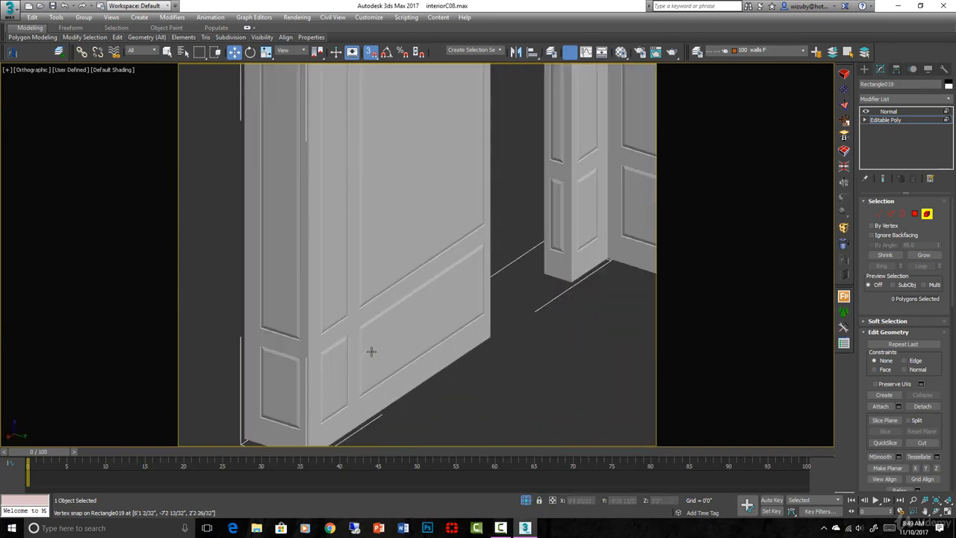
- Undo the move, rotation and cloning of the return panels, leave element editing and deselect the wall
{"action": "scroll", "coordinate": [465, 335], "scroll_direction": "down", "scroll_amount": 5}
{"action": "middle_click_drag", "start_coordinate": [480, 341], "coordinate": [400, 332]}
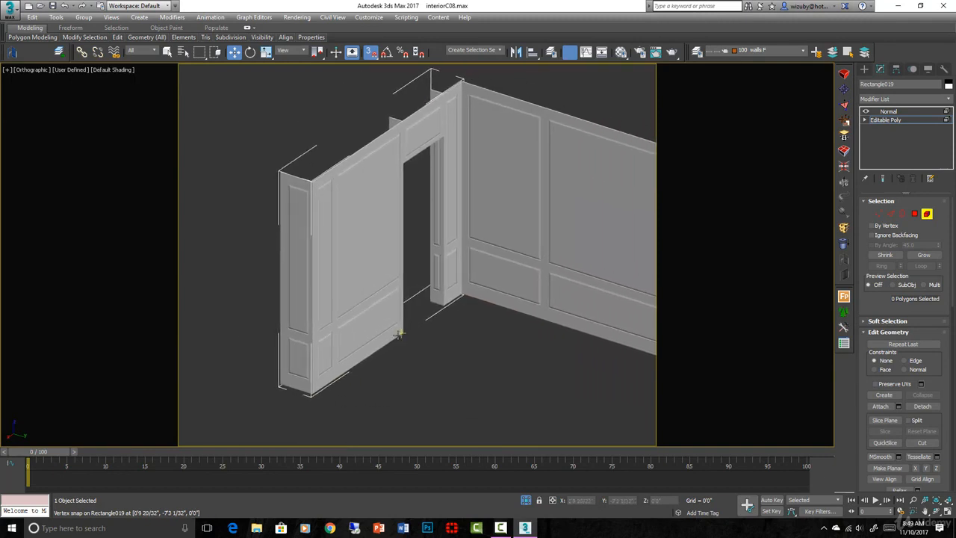
{"action": "scroll", "coordinate": [399, 332], "scroll_direction": "down", "scroll_amount": 3}
{"action": "middle_click_drag", "start_coordinate": [471, 334], "coordinate": [377, 330], "text": "alt"}
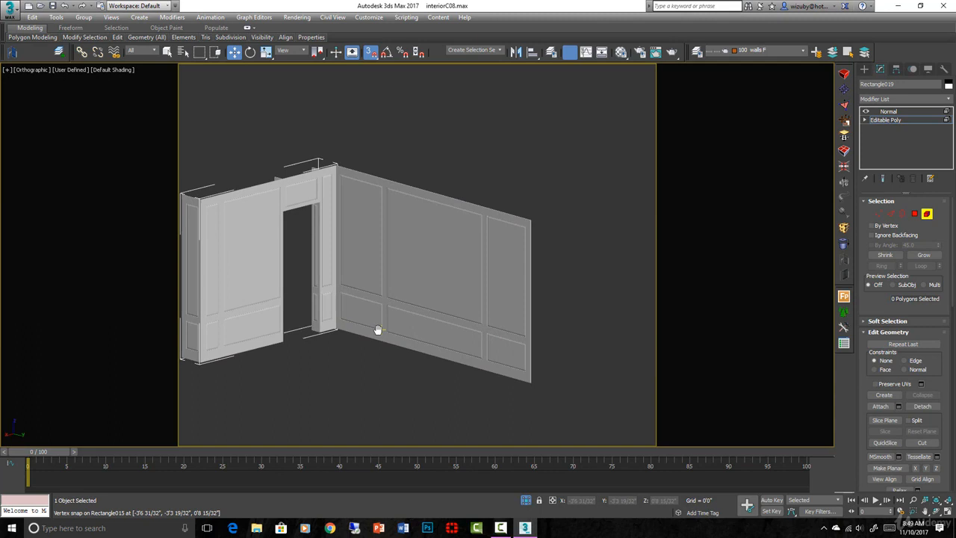
{"action": "key", "text": "ctrl+z"}
{"action": "key", "text": "ctrl+z"}
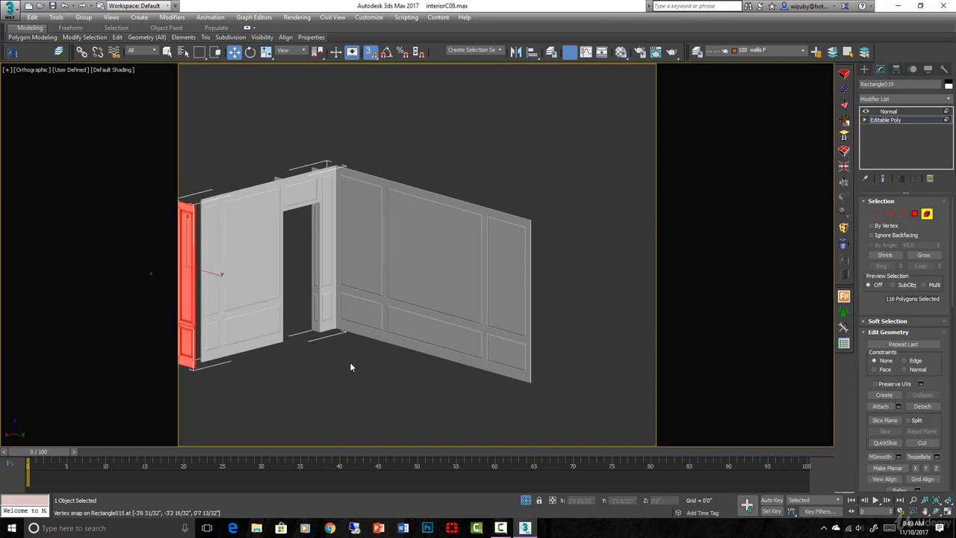
{"action": "key", "text": "ctrl+z"}
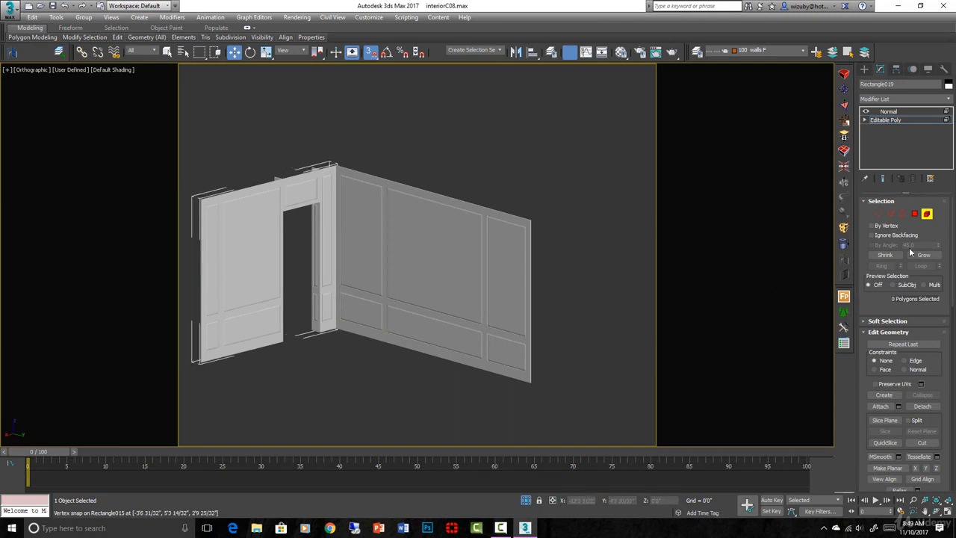
{"action": "left_click", "coordinate": [928, 216]}
{"action": "left_click", "coordinate": [499, 198]}
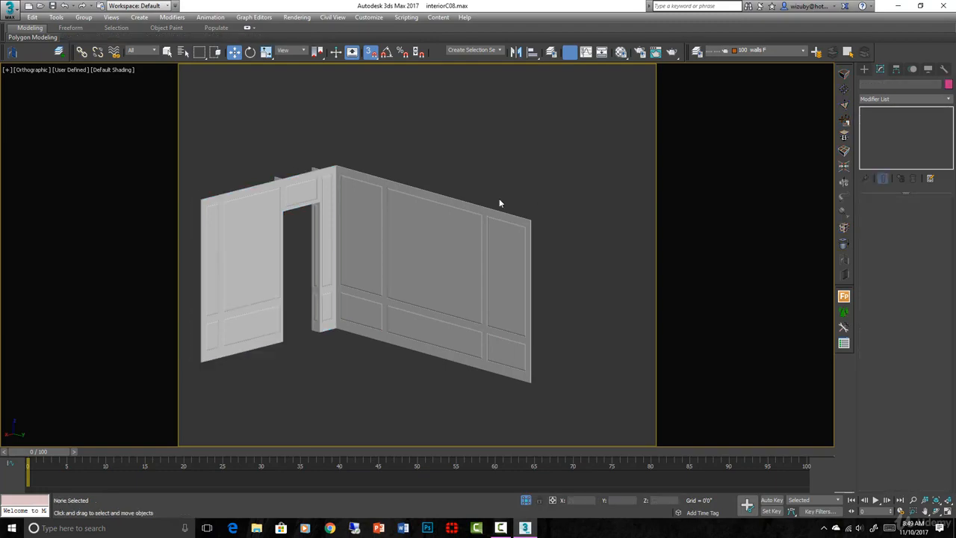